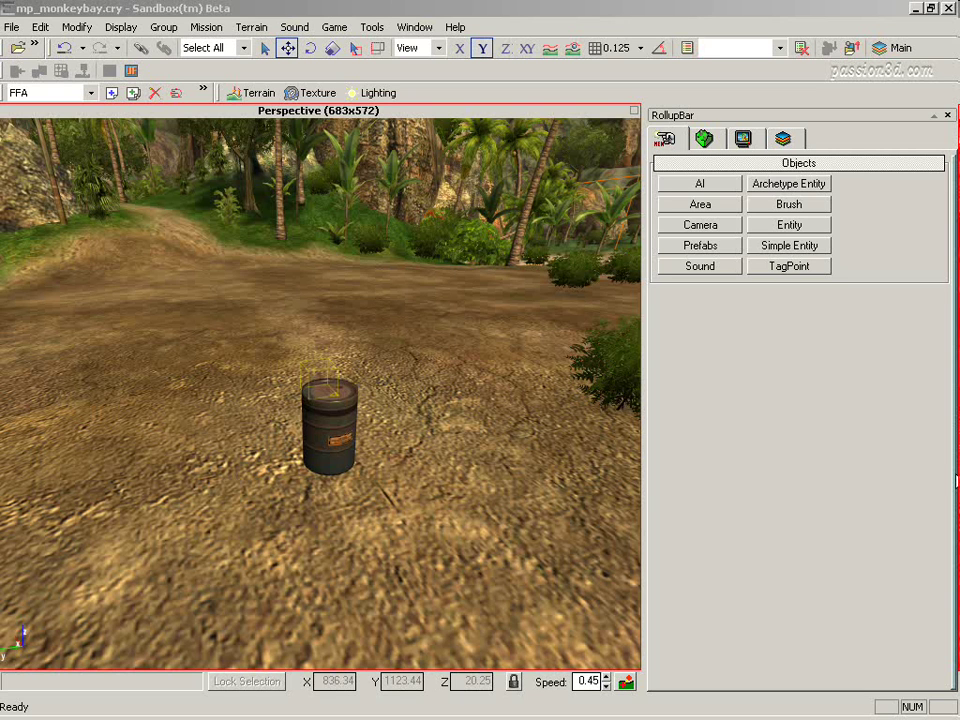
Step: Place a ParticleEffect entity on top of the barrel and show the particle library in the database view
click(790, 226)
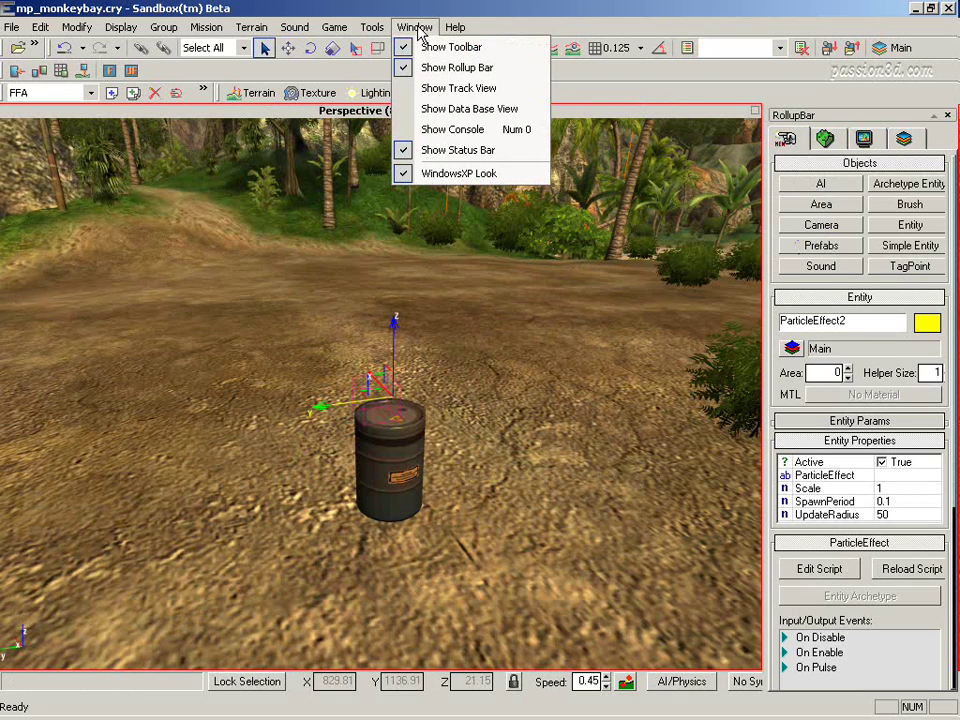
click(403, 110)
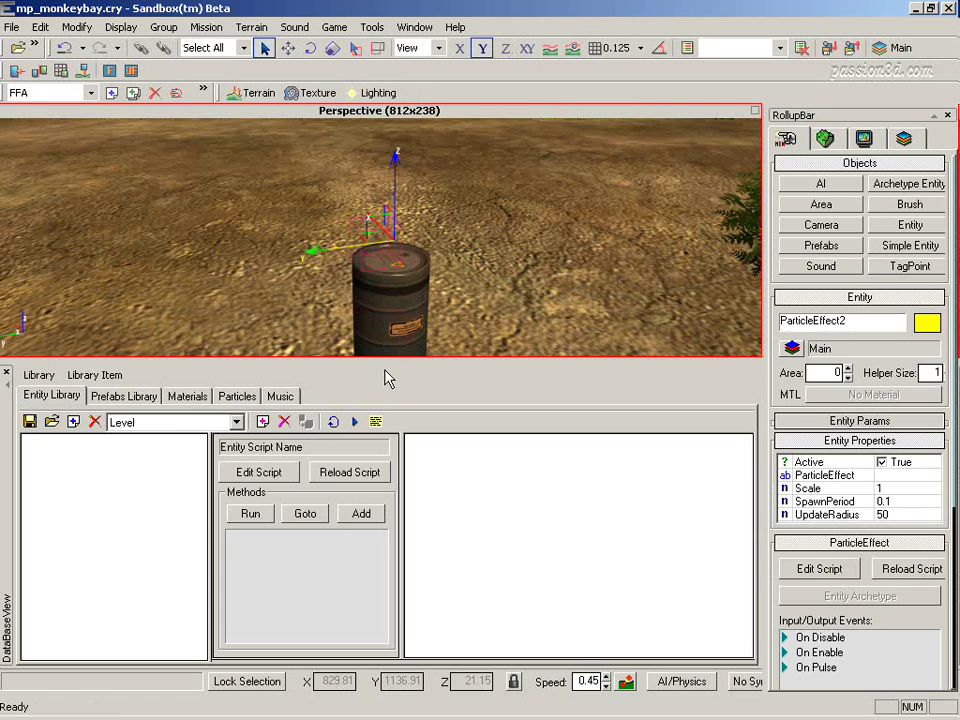
click(244, 400)
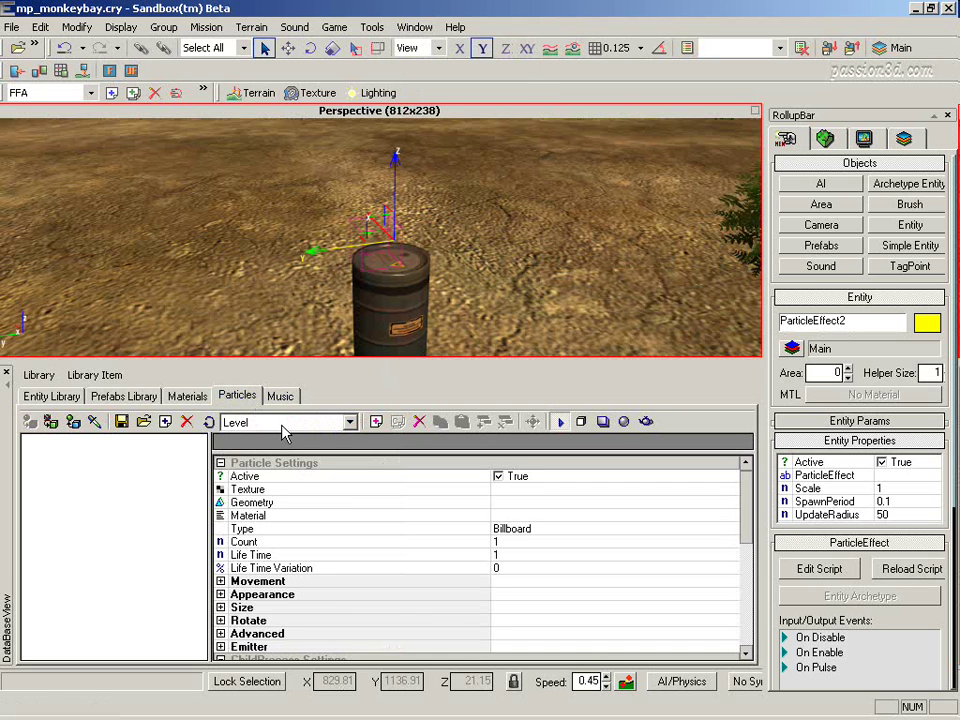
Step: Create a new particle named Particule1 in the group MyParticules of the Level library
click(377, 423)
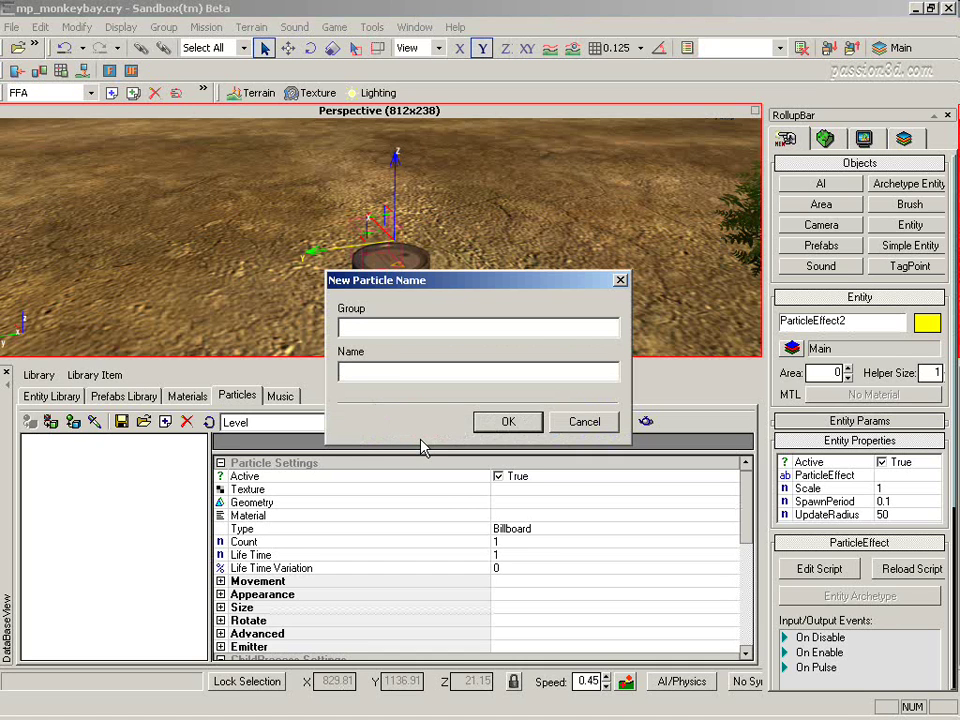
key(shift+Tab)
text(MyParticules)
key(Tab)
text(Particule1)
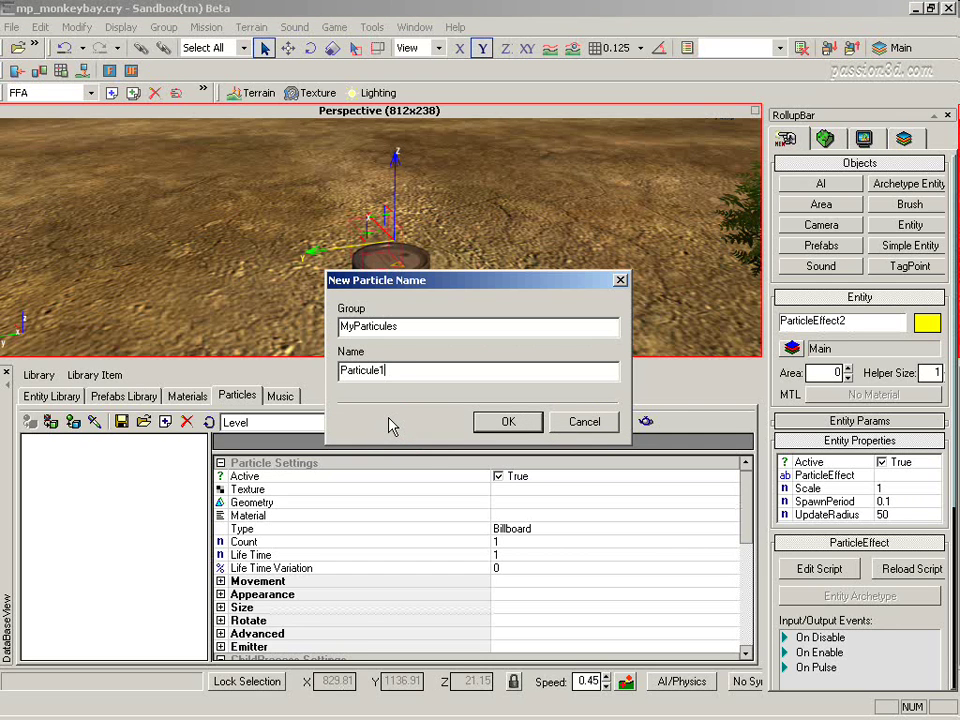
key(Return)
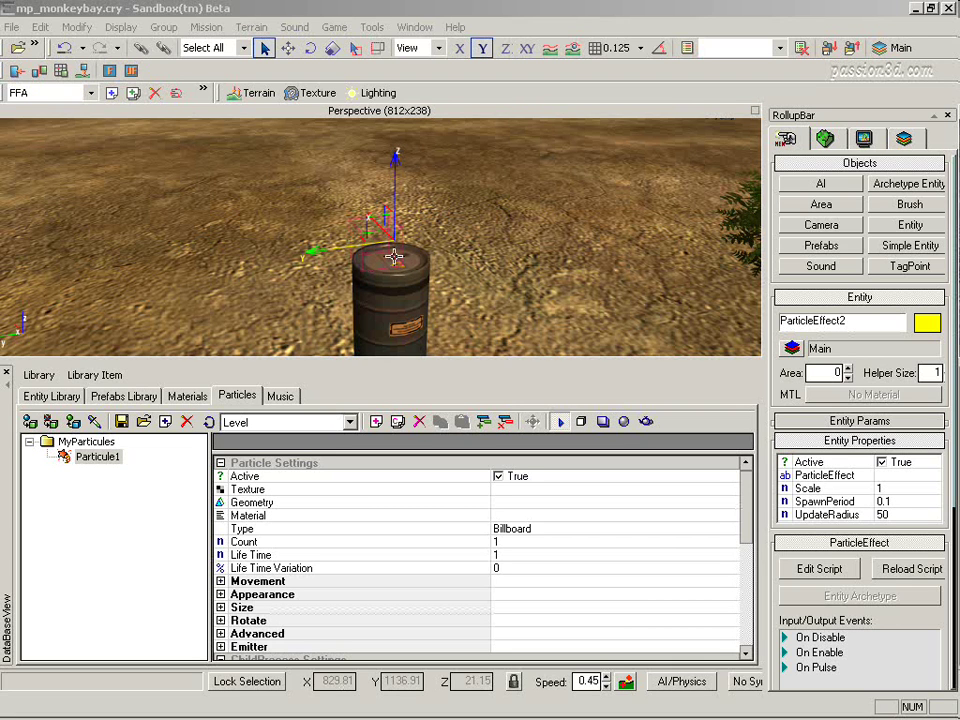
Step: Assign Particule1 to the selected ParticleEffect entity and reload the entity's script
click(30, 424)
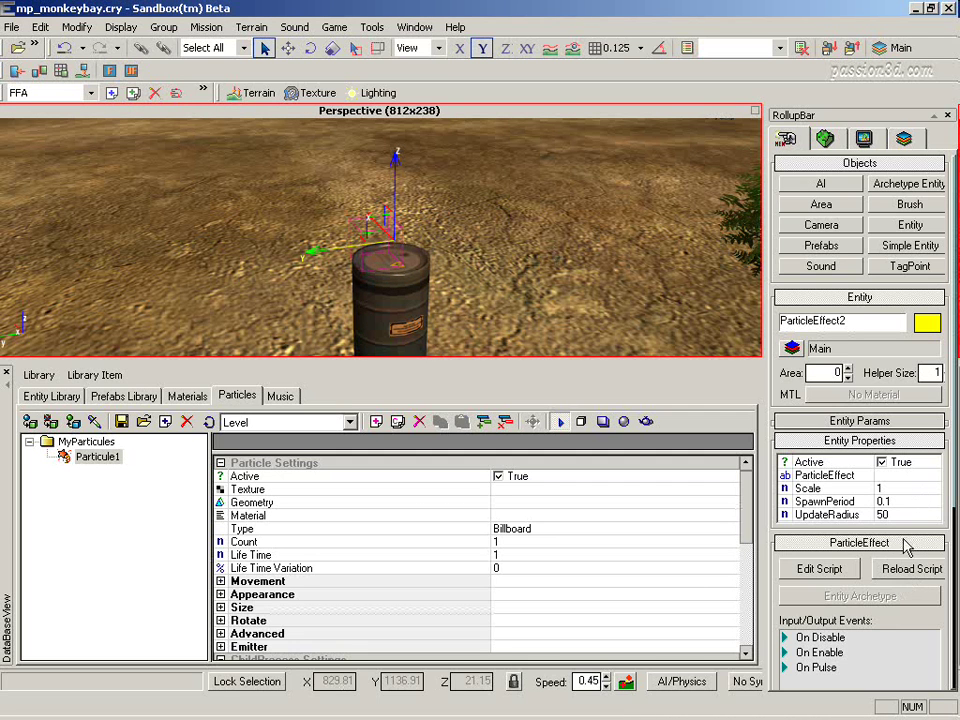
click(924, 581)
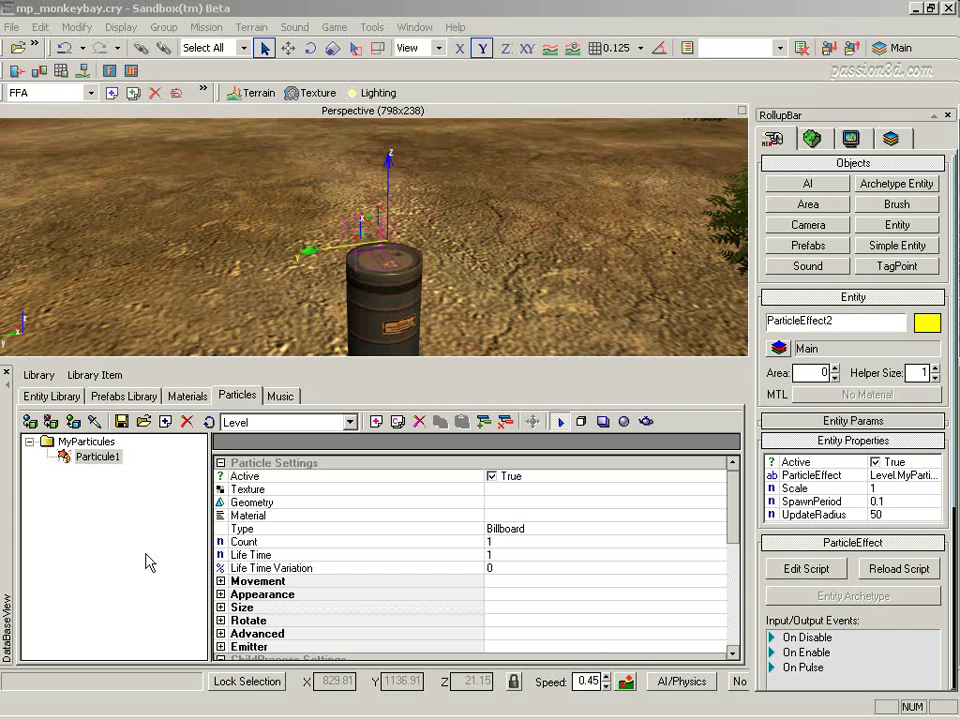
Step: Set the texture of Particule1 to gradb.dds from the Objects\Editor folder
click(717, 489)
click(719, 489)
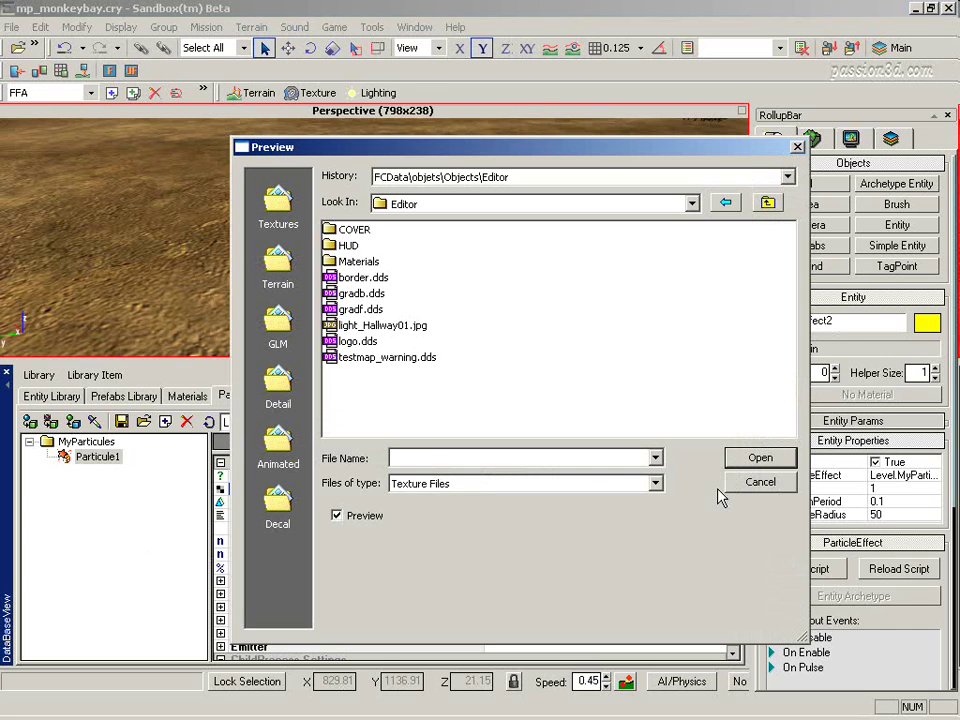
key(g)
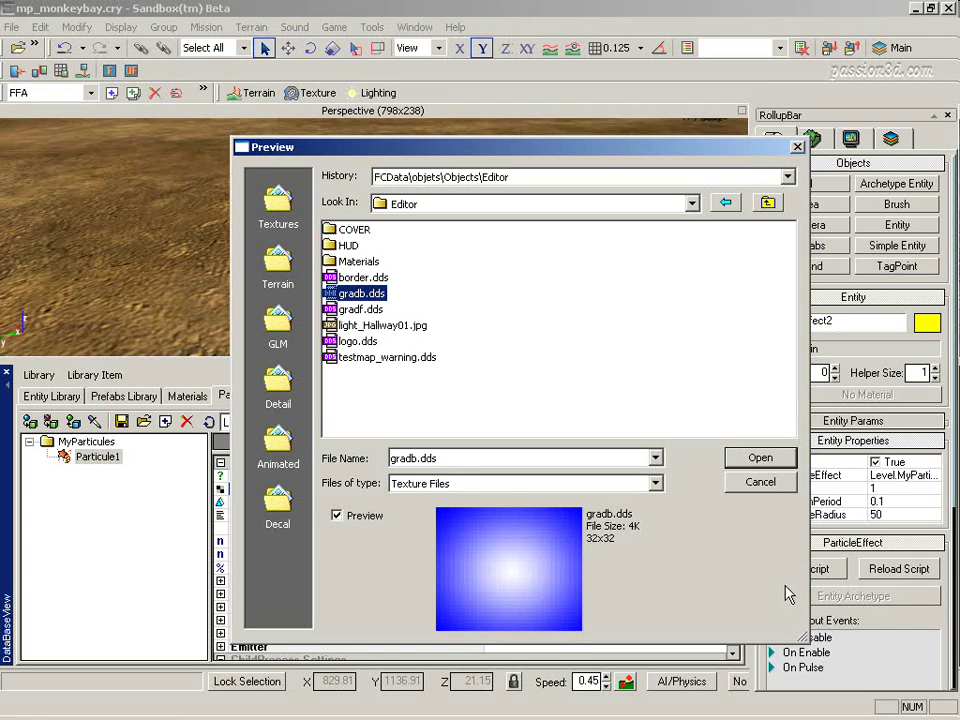
click(760, 459)
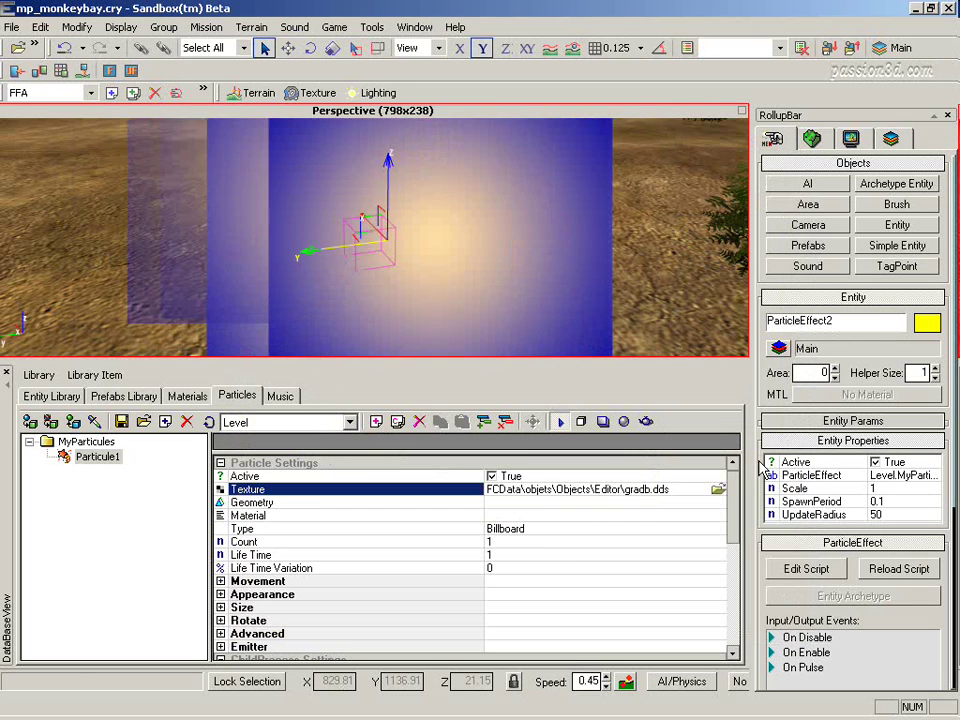
Step: Reduce the Size value of Particule1 until its squares are much smaller than the barrel
click(260, 607)
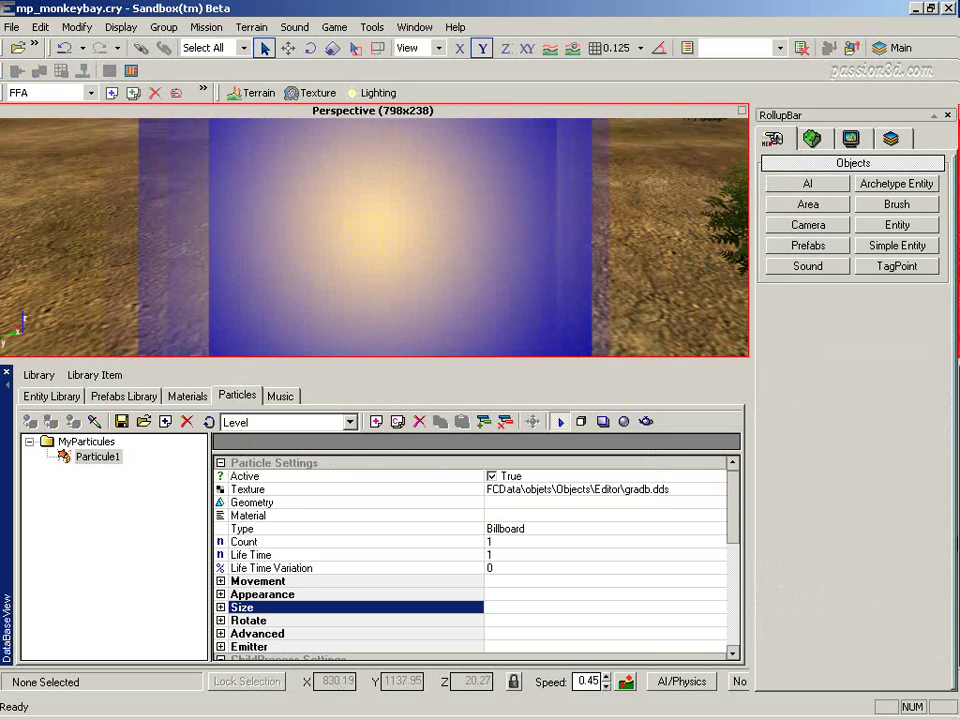
click(221, 608)
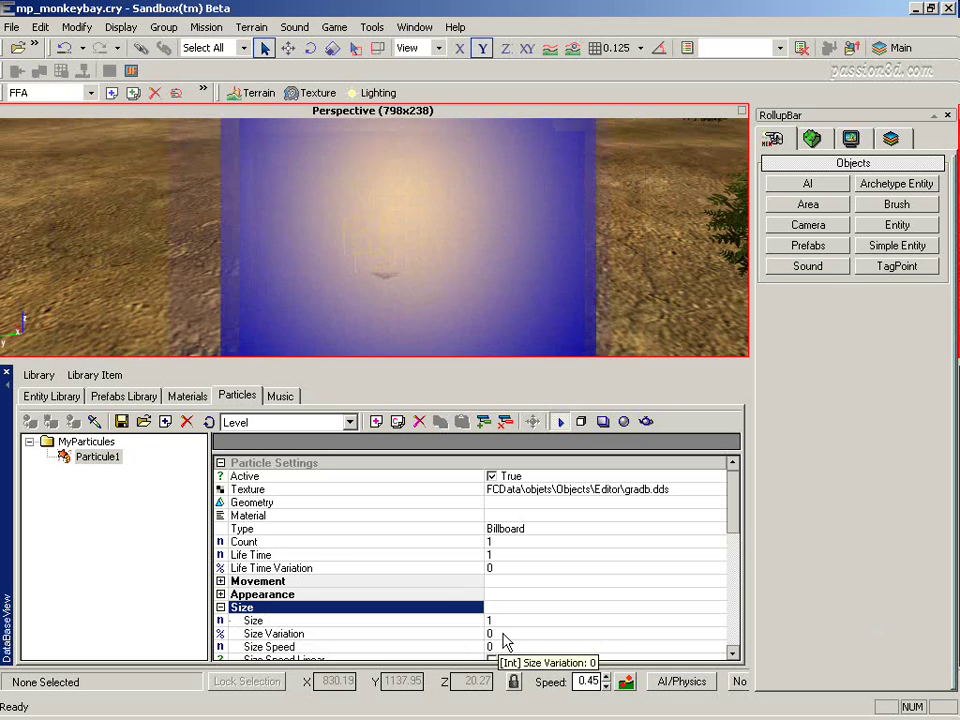
click(507, 621)
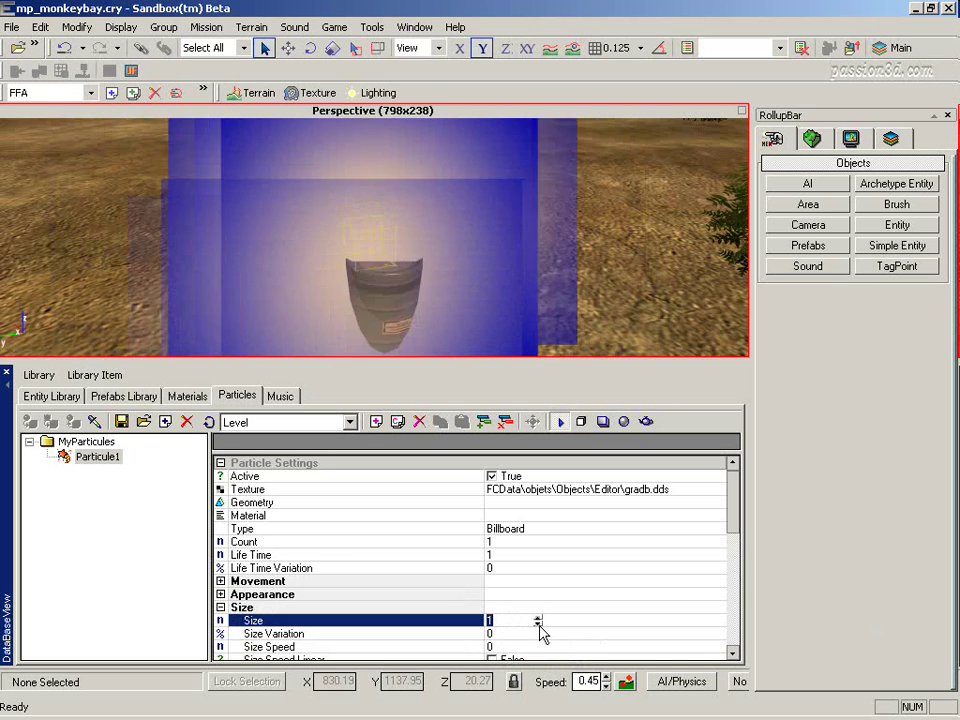
drag(538, 625, 540, 648)
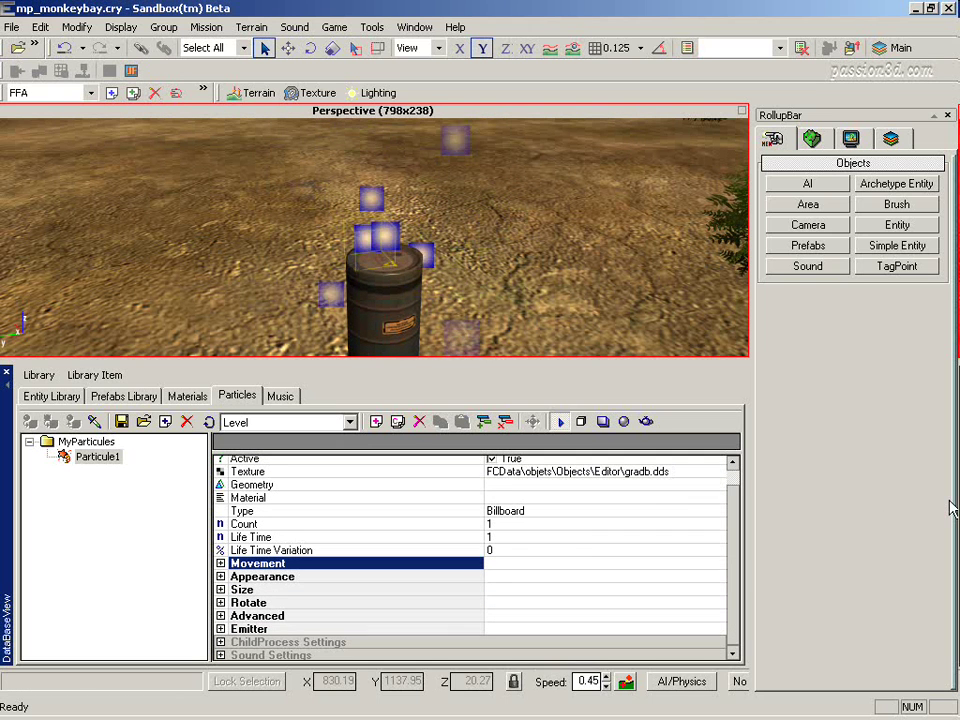
Step: Try the Horizontal and Line particle types on Particule1 and return the type to Billboard
click(720, 513)
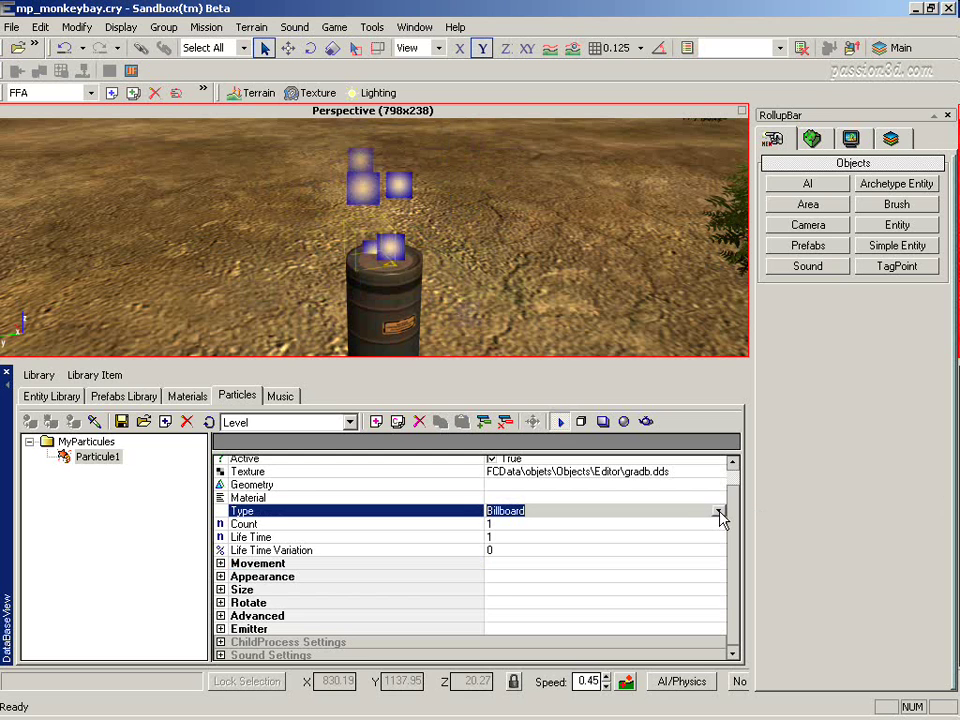
click(719, 512)
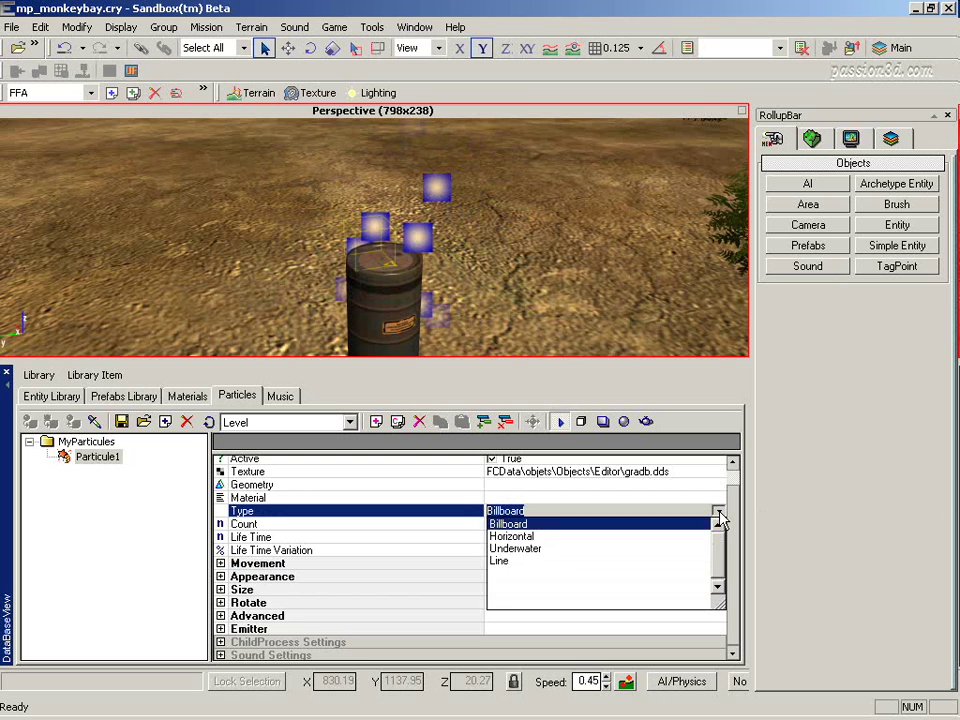
click(547, 537)
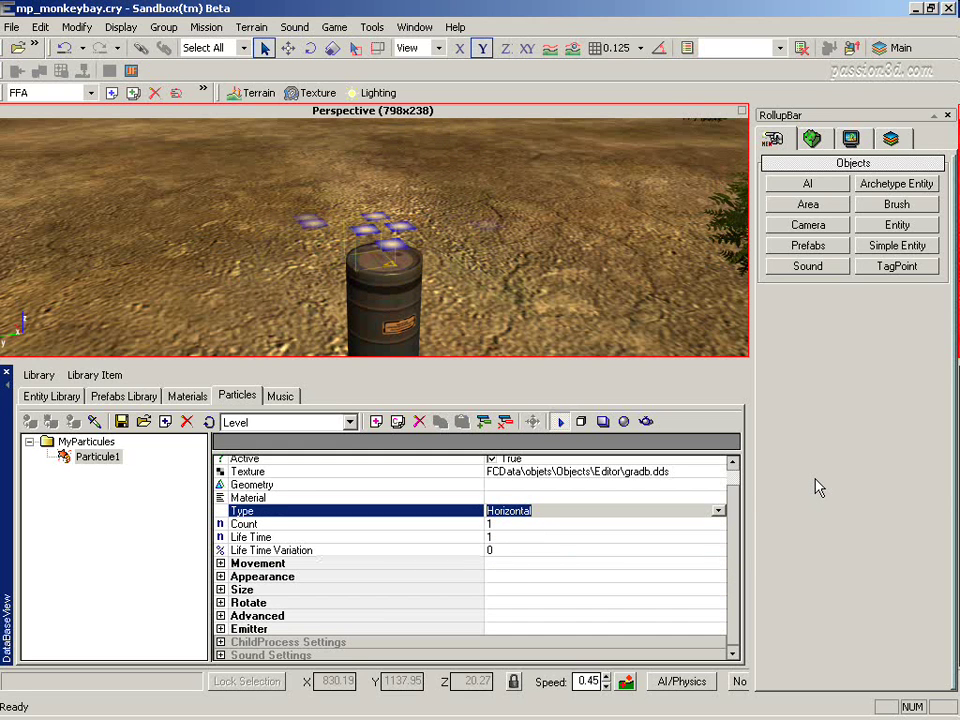
click(719, 512)
click(549, 562)
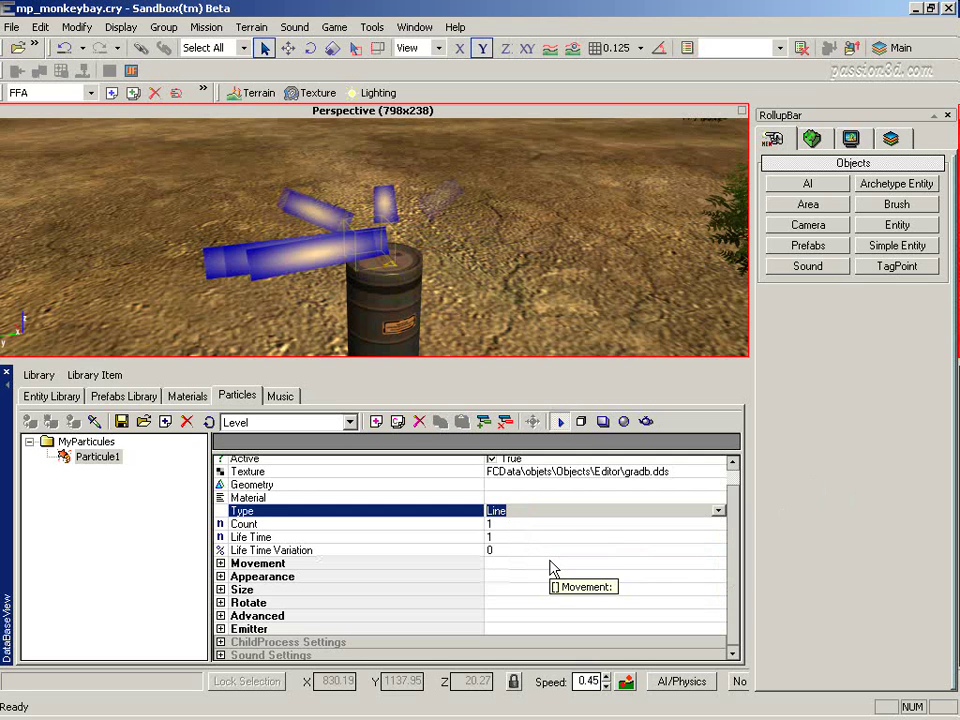
click(510, 512)
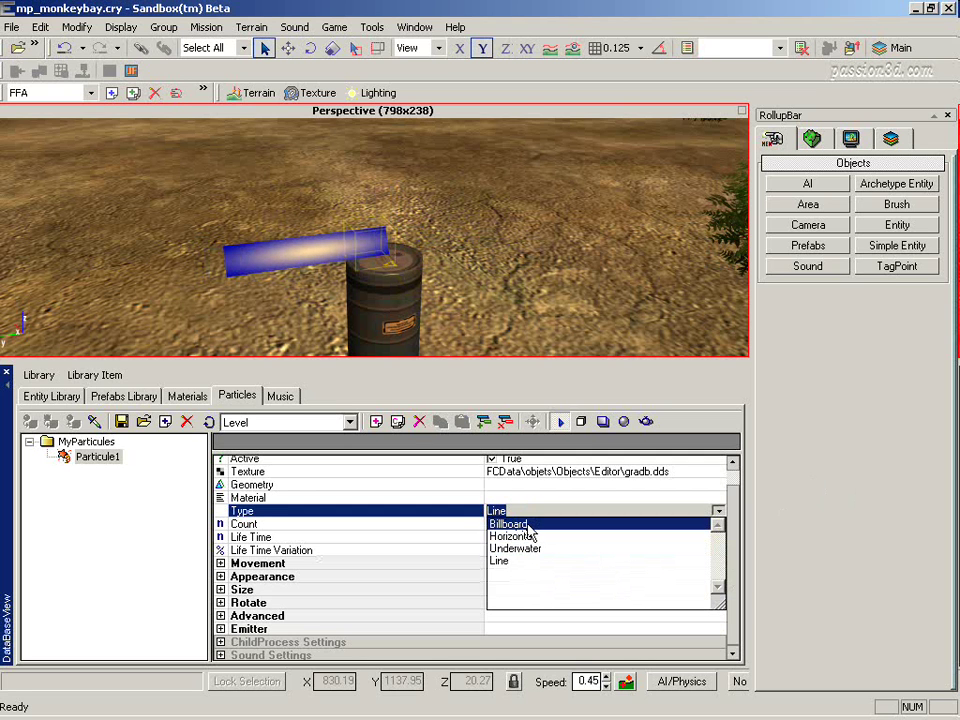
click(530, 525)
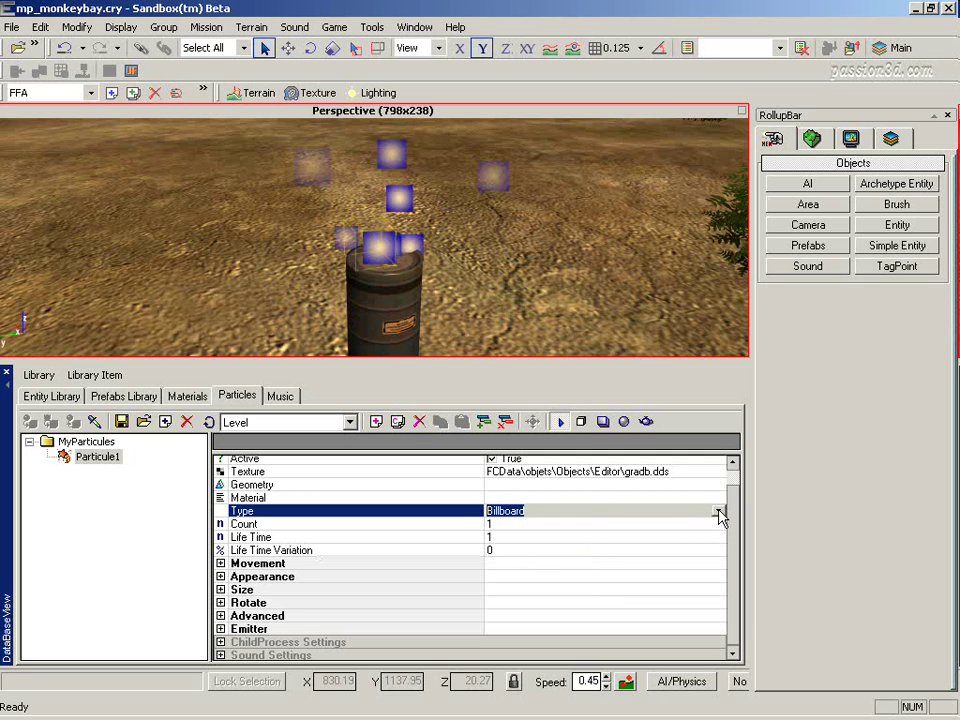
Step: Try a Count of 4 and a Life Time of 3 on Particule1
click(497, 524)
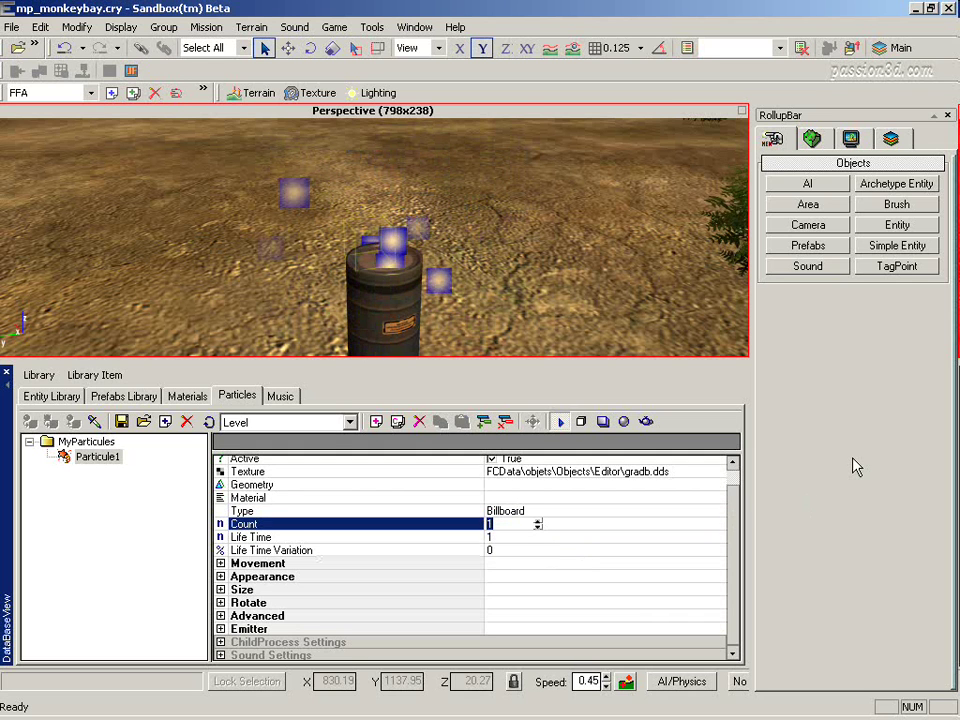
text(4)
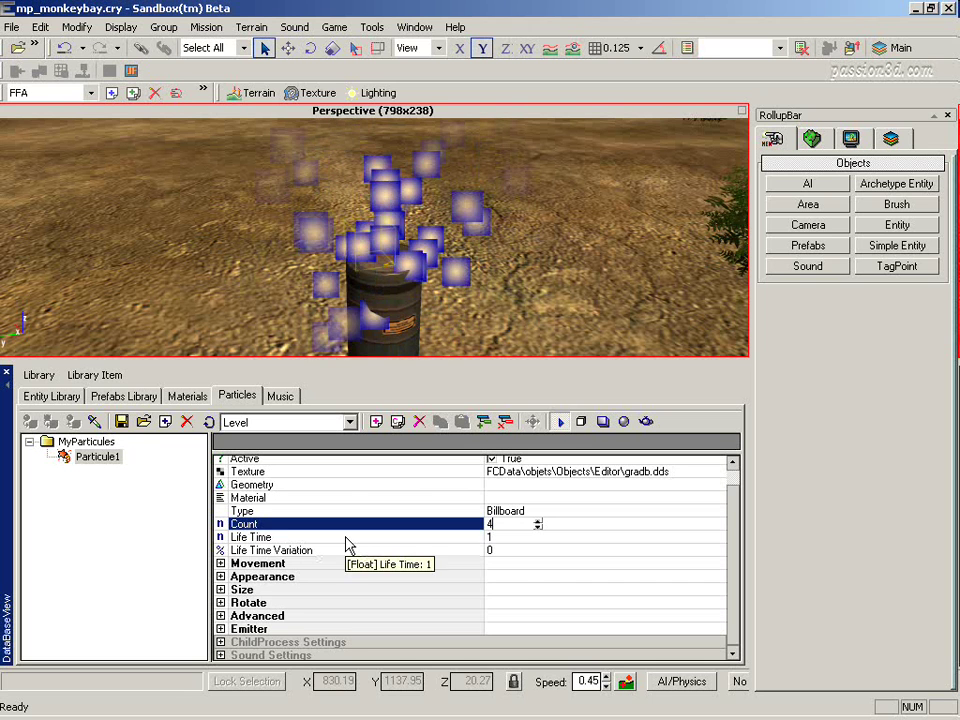
click(502, 536)
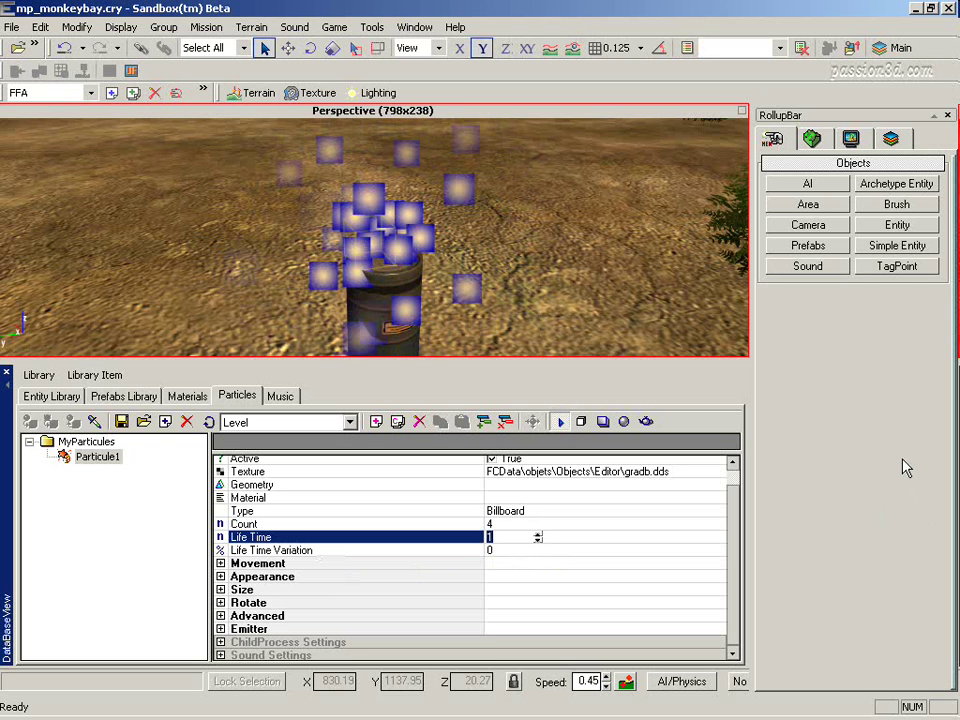
text(3)
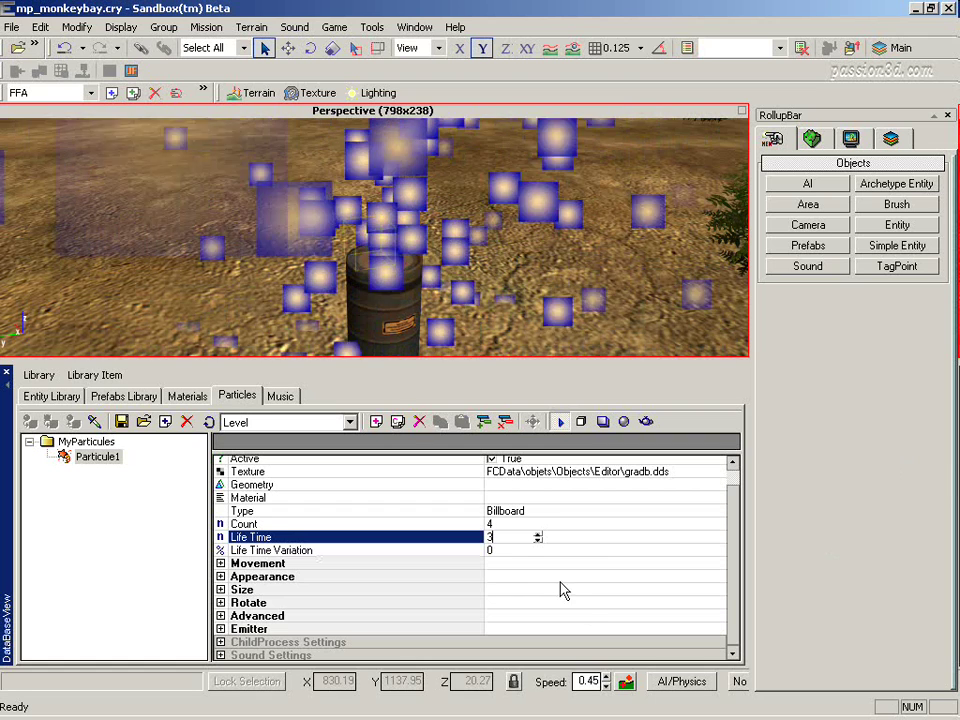
click(505, 549)
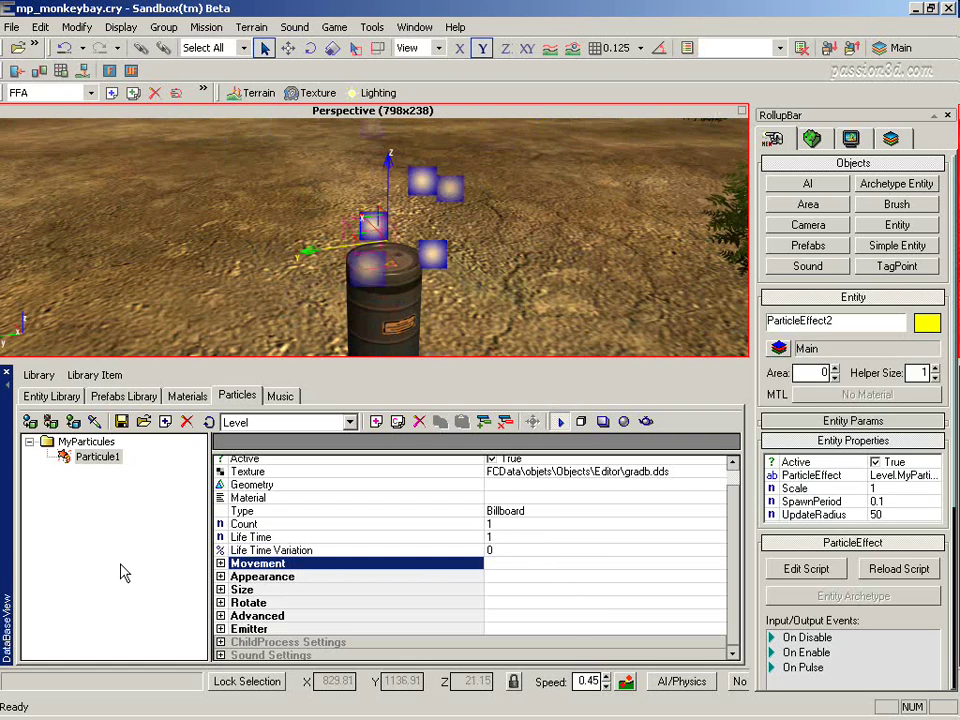
Step: Try a Focus of 10 in the Movement settings of Particule1 and toggle Focus On Plane
click(221, 564)
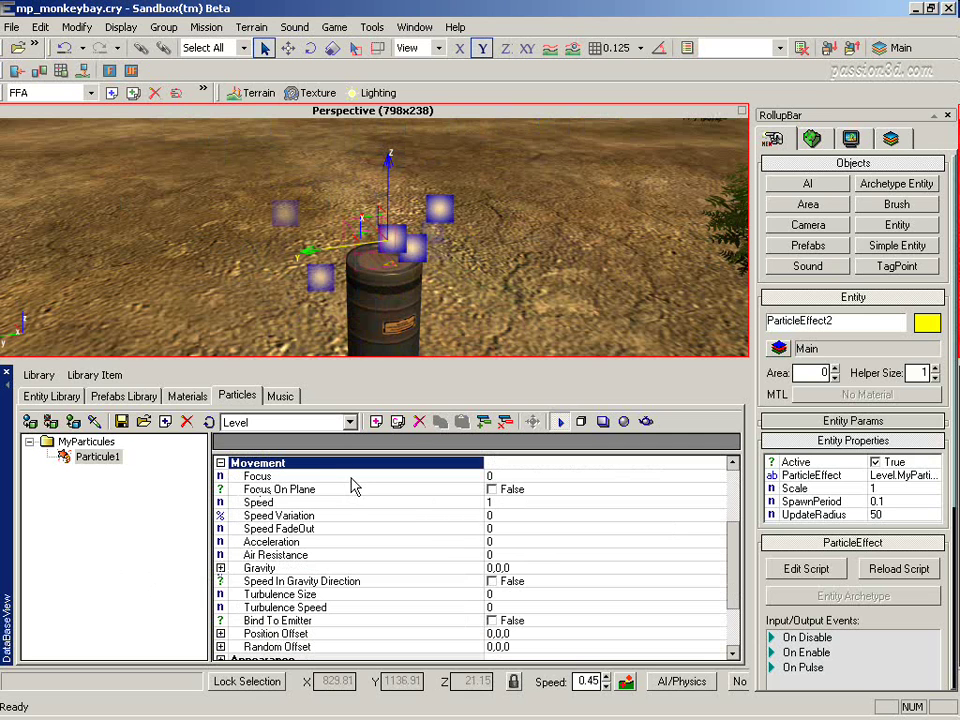
click(490, 476)
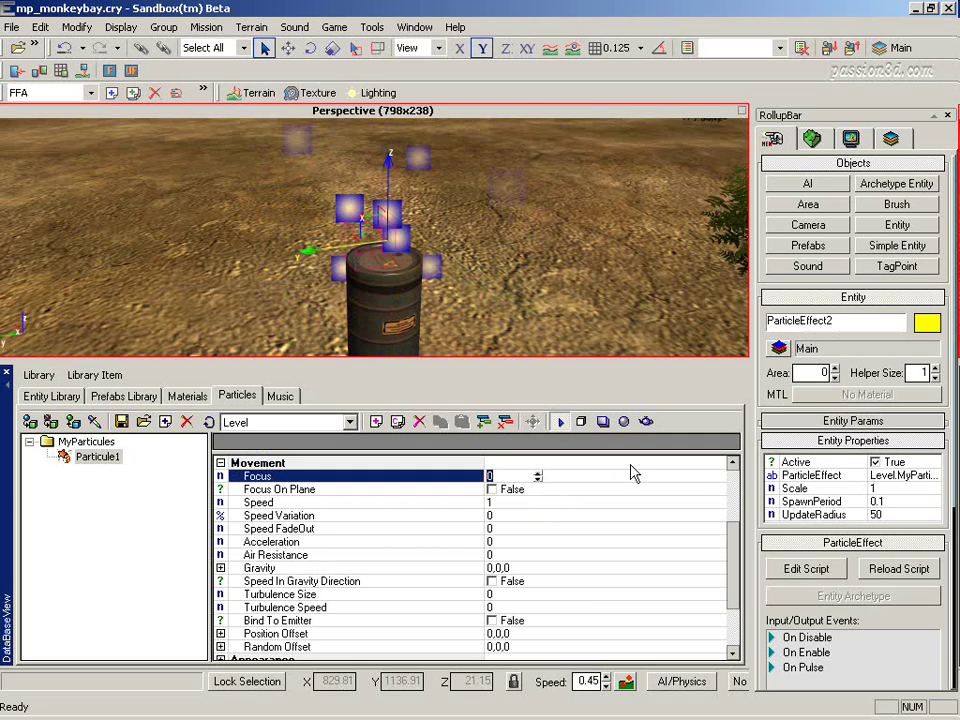
text(10)
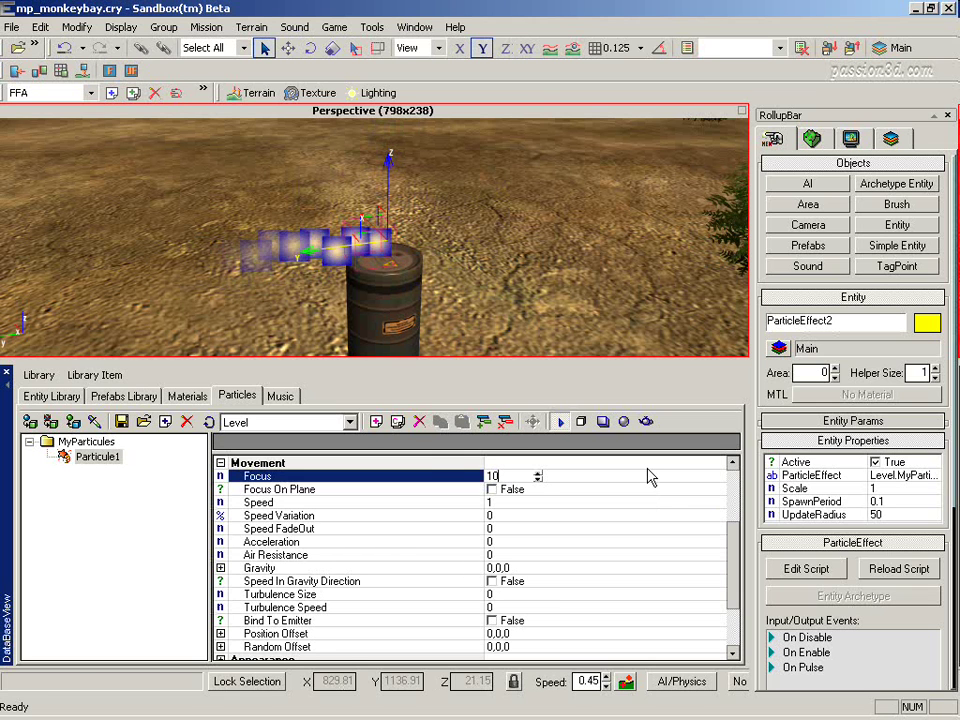
click(650, 489)
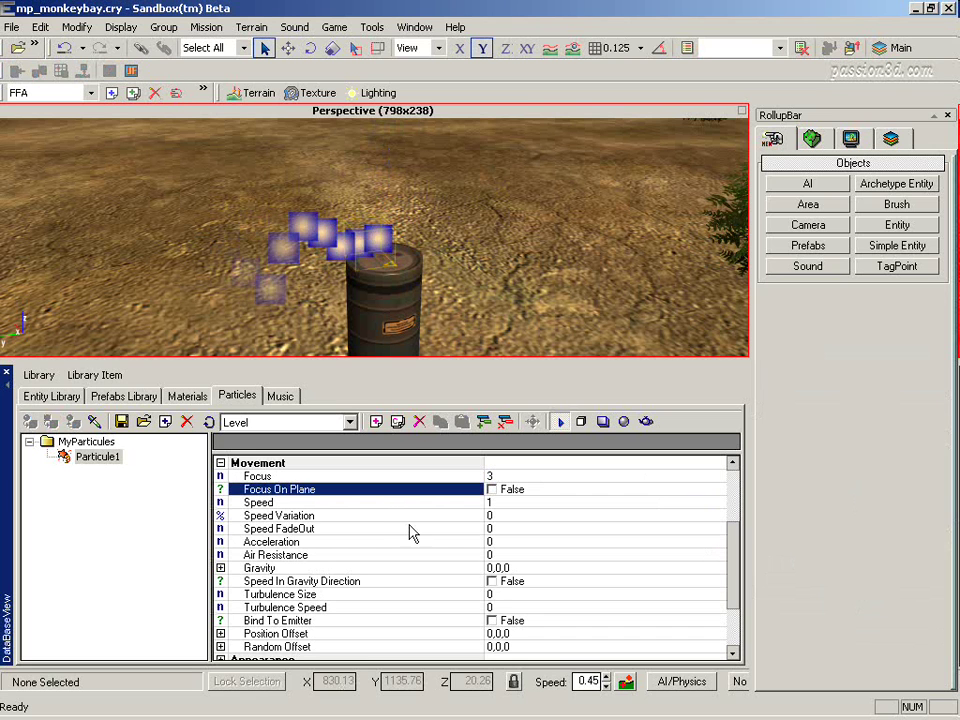
click(491, 491)
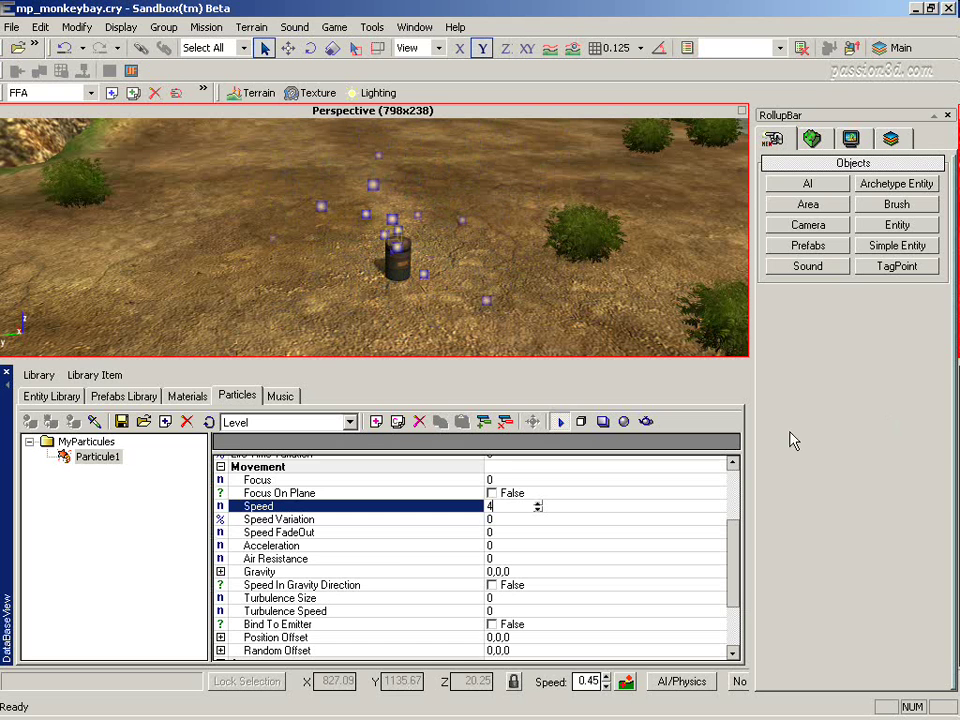
Step: Try a Speed Variation of 2 along with changed Speed FadeOut and Air Resistance values on Particule1
click(514, 519)
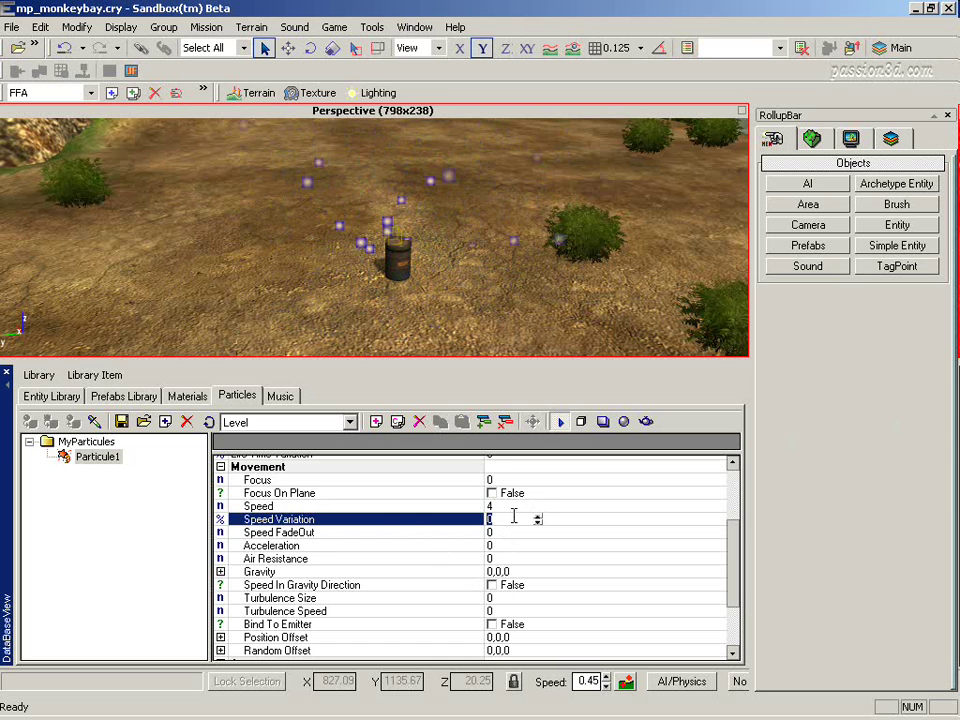
text(2)
click(508, 533)
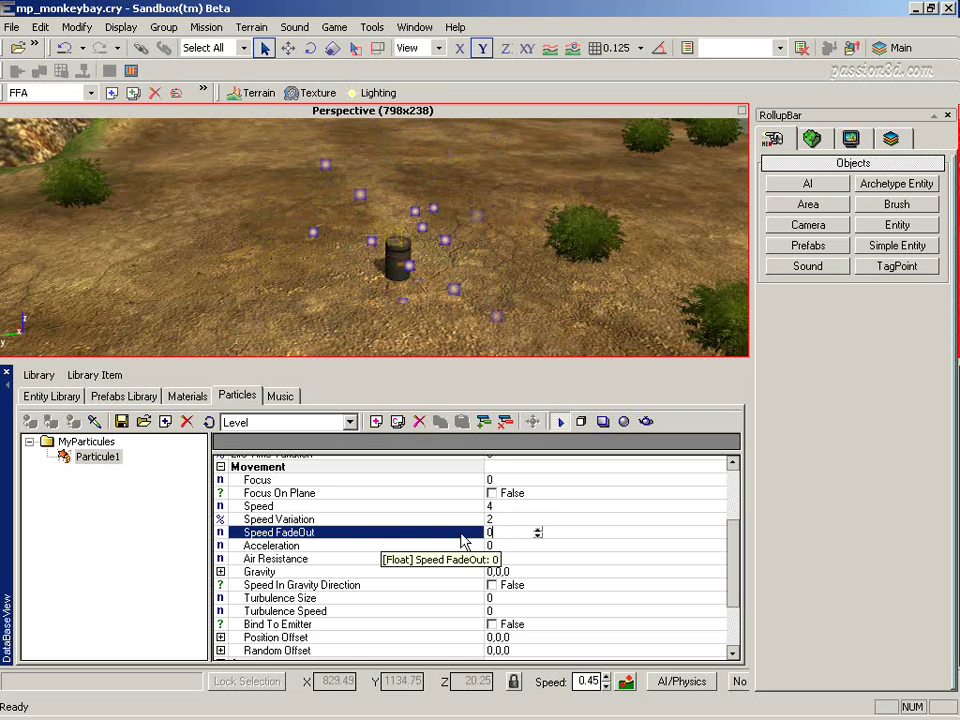
drag(538, 532, 876, 463)
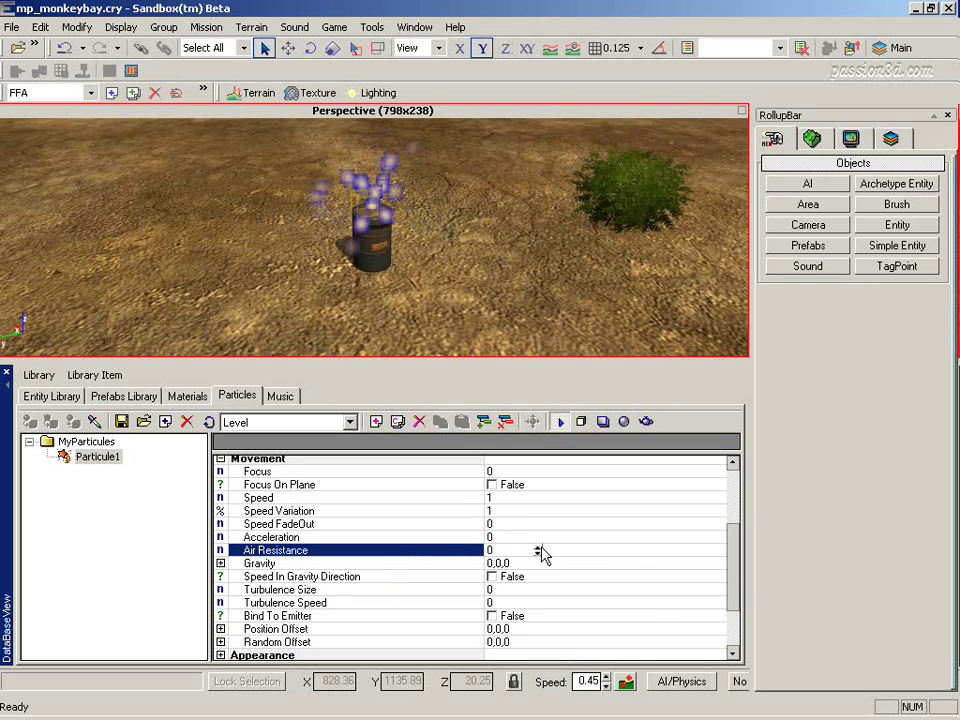
drag(538, 553, 541, 446)
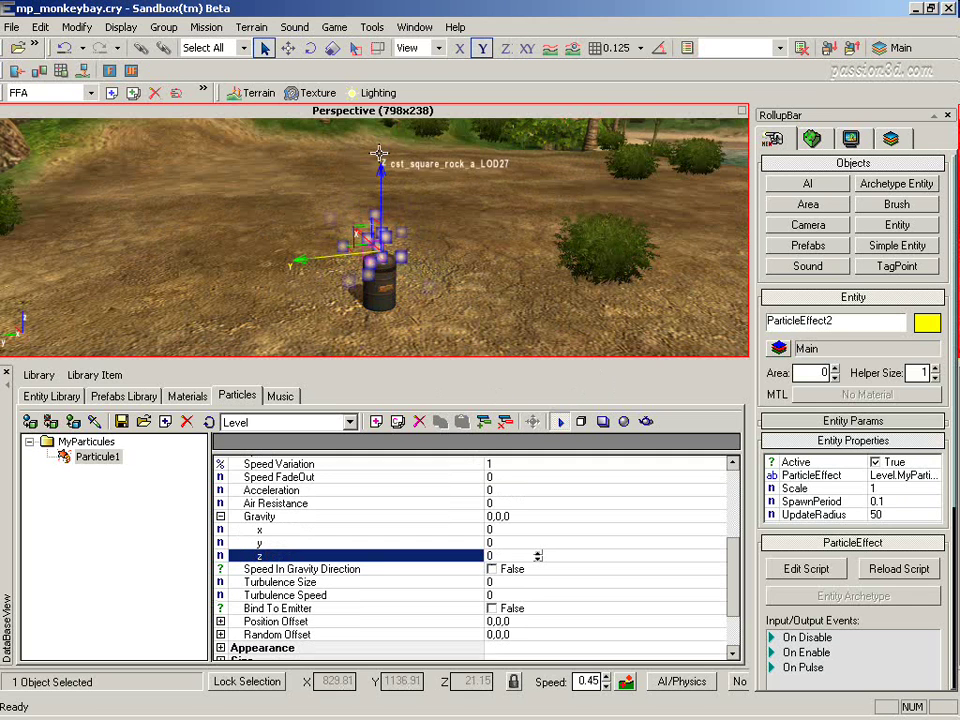
Step: Try a Gravity z of -16.16 and a Gravity y of 6.76 in the Movement settings of Particule1
drag(538, 558, 543, 608)
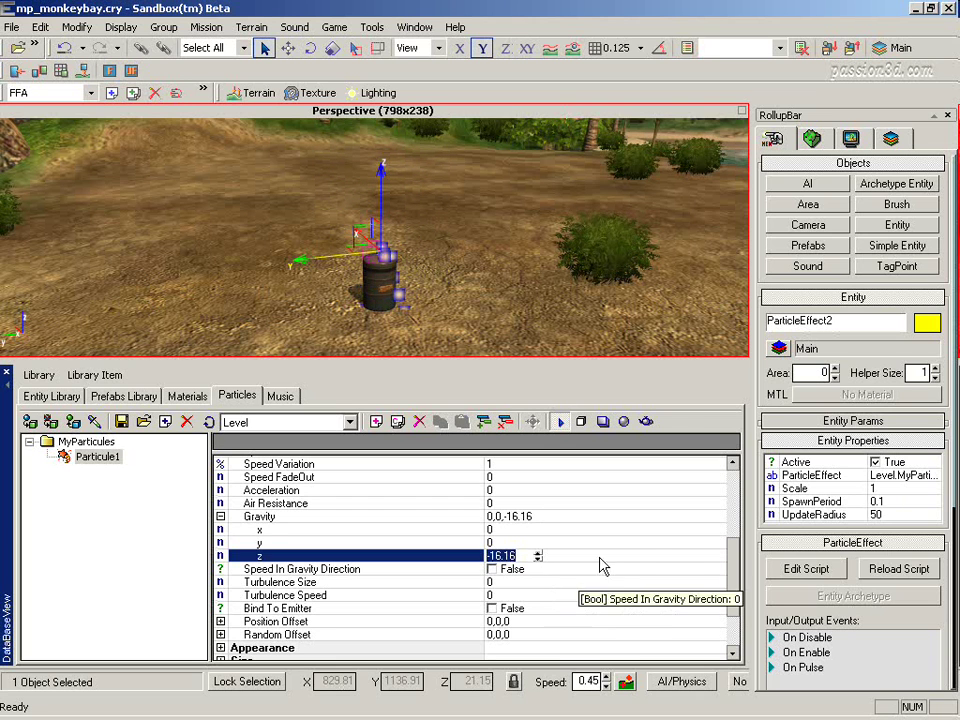
drag(566, 545, 564, 482)
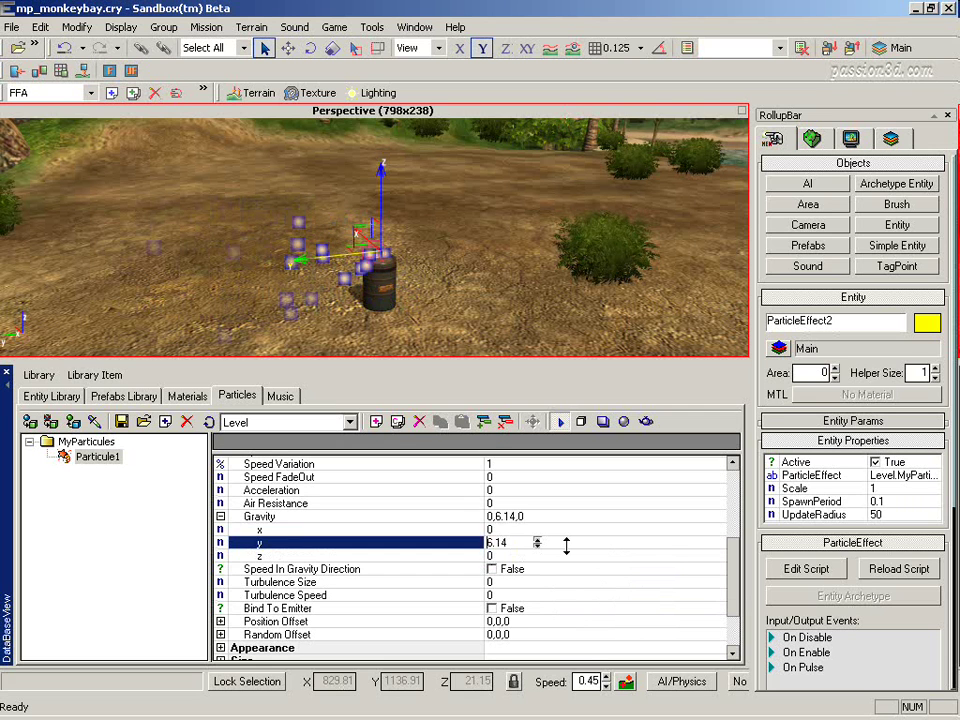
mouse_move(566, 545)
mouse_down()
mouse_move(580, 507)
mouse_move(579, 527)
mouse_up()
click(542, 529)
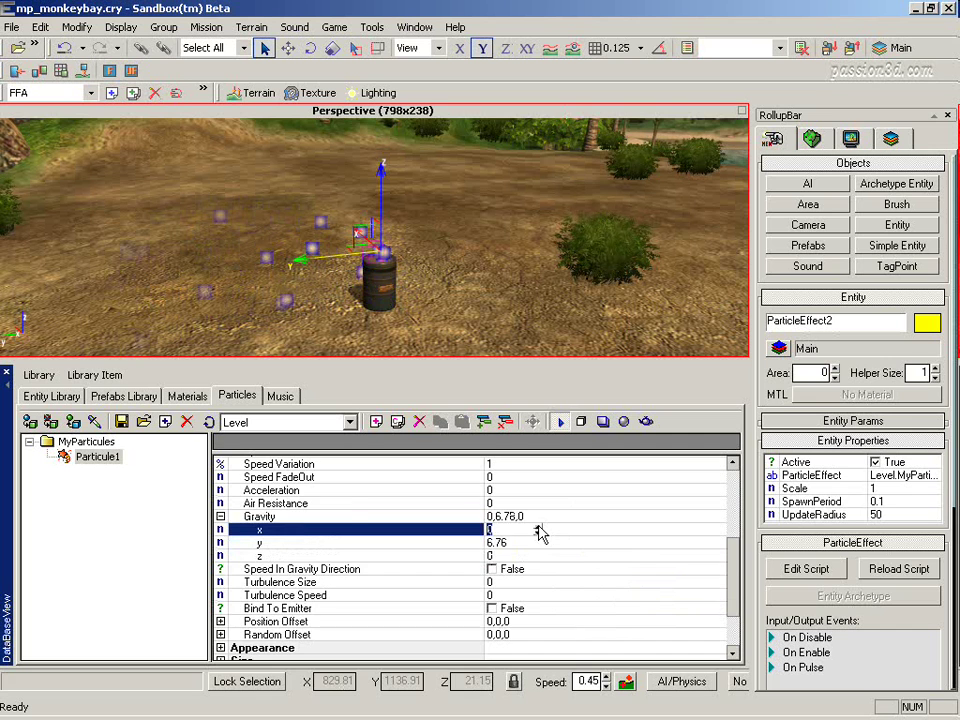
Step: Try a Turbulence Size of 9.29 and a Turbulence Speed of 3.01 on Particule1
scroll(540, 531, down, 1)
click(436, 541)
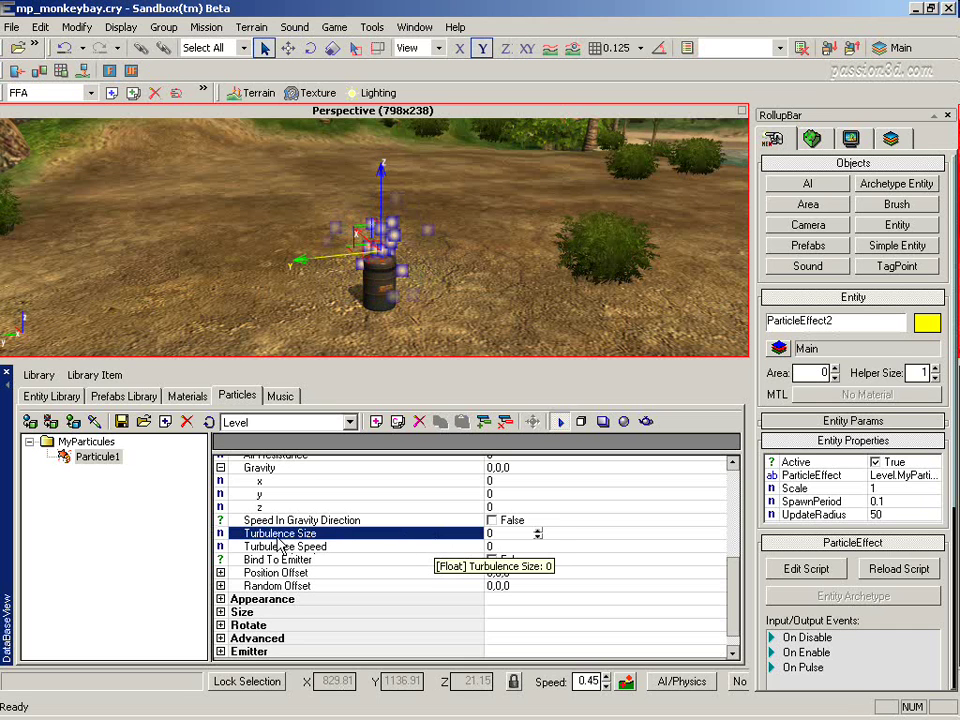
drag(540, 537, 544, 373)
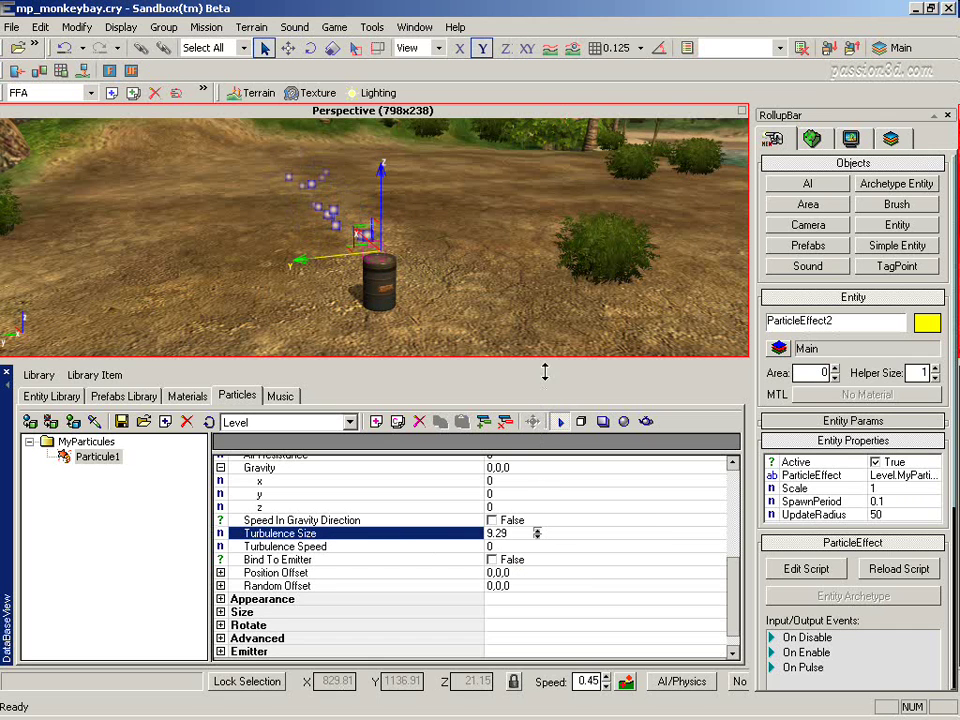
click(511, 545)
drag(542, 550, 549, 493)
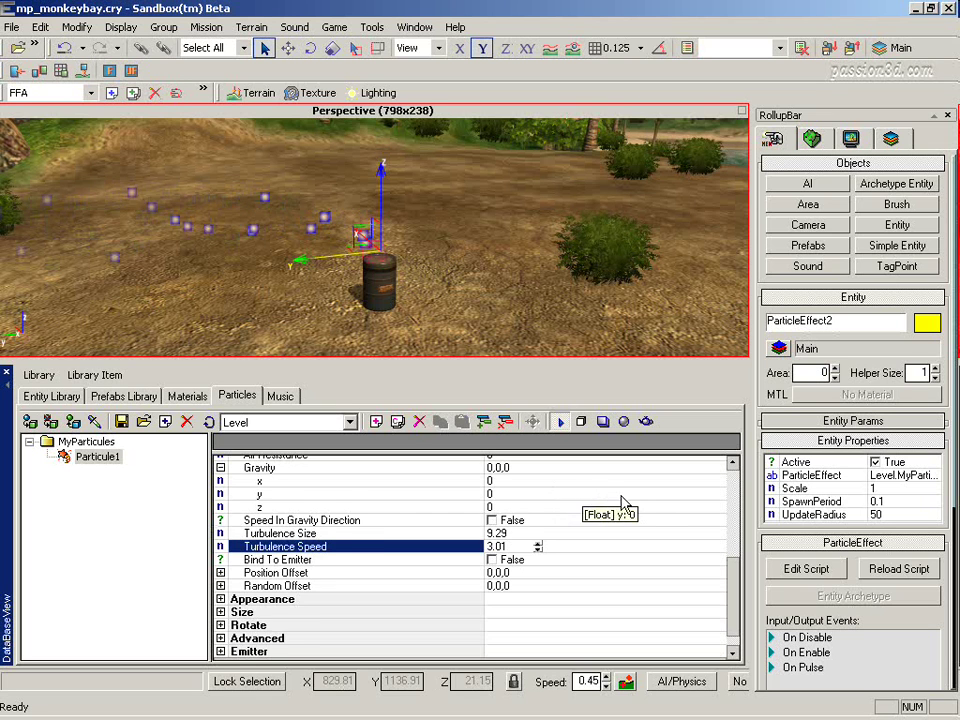
Step: Expand the Position Offset of Particule1 and raise its z value
double_click(350, 570)
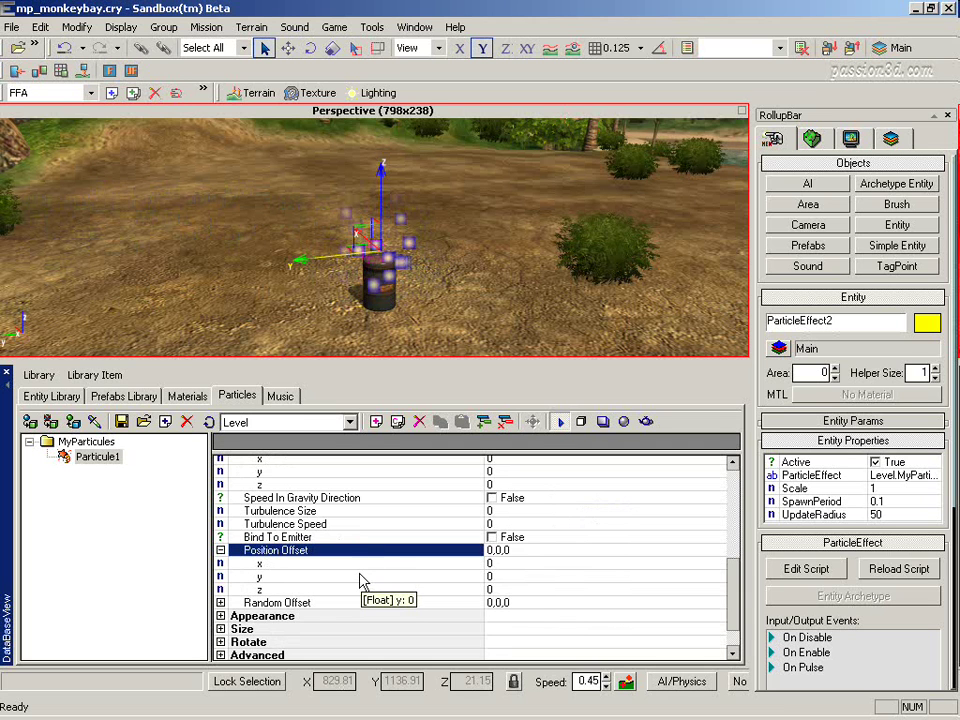
click(536, 577)
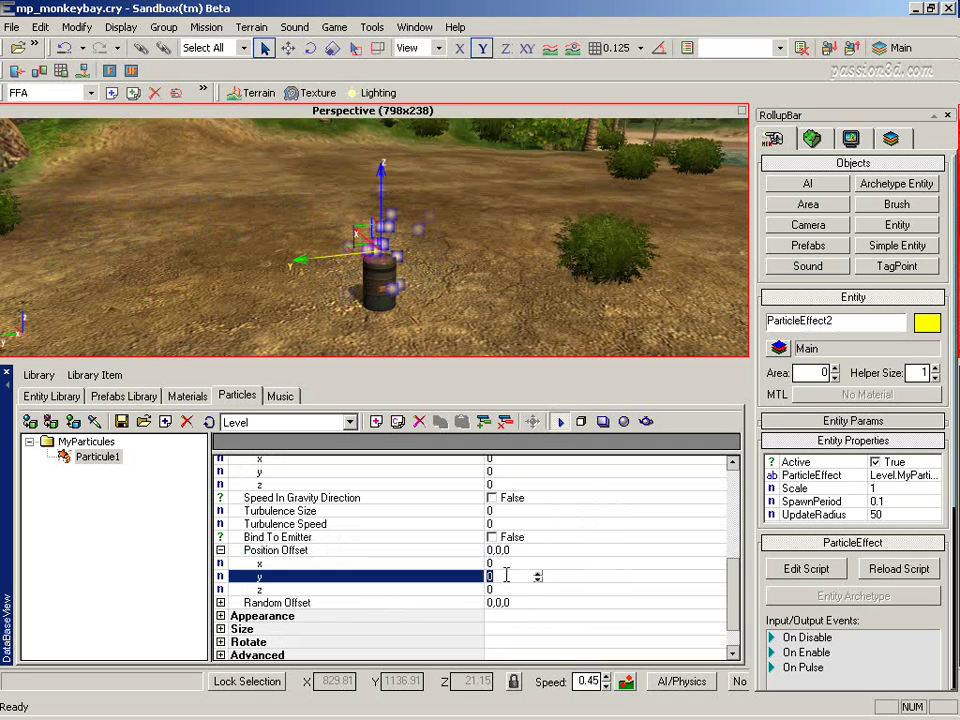
click(537, 590)
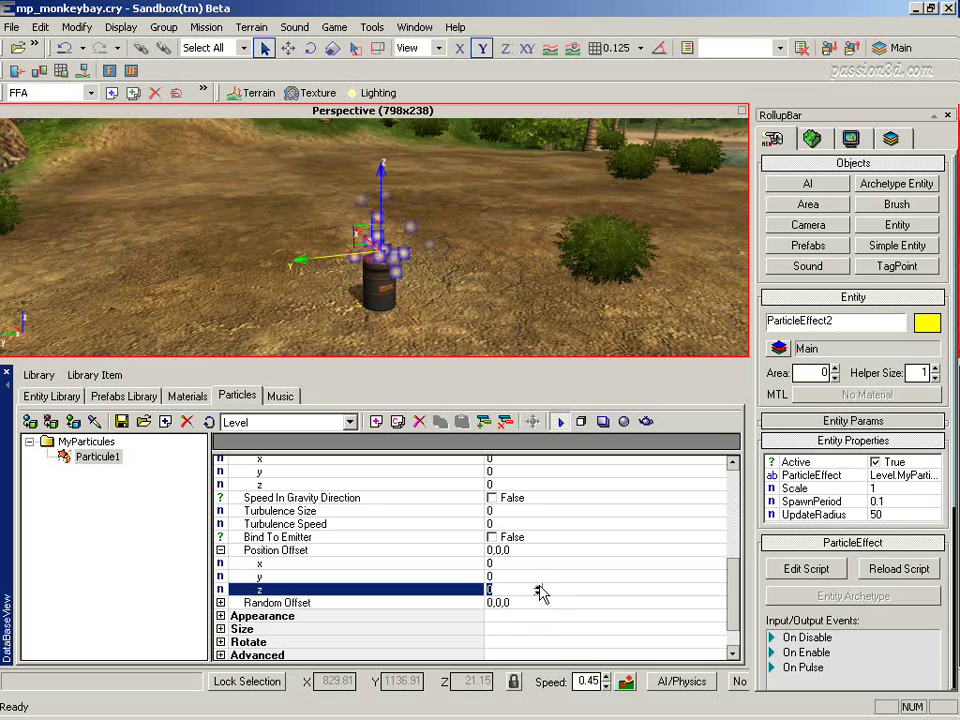
drag(536, 595, 546, 544)
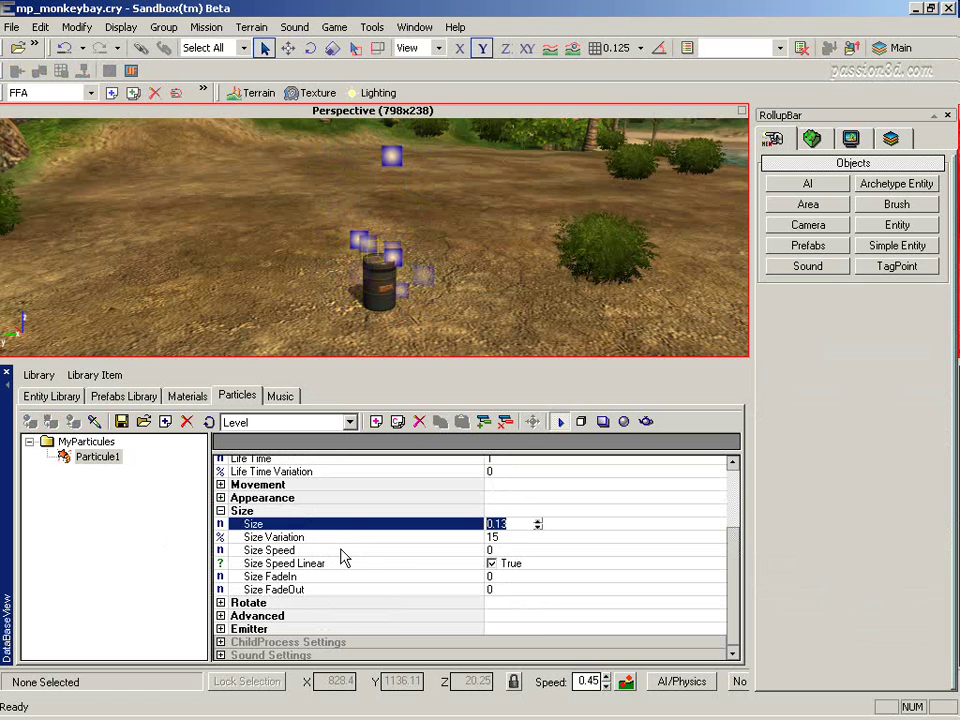
Step: Toggle Size Speed Linear in the Size settings of Particule1 and select Size FadeIn
click(493, 564)
click(396, 577)
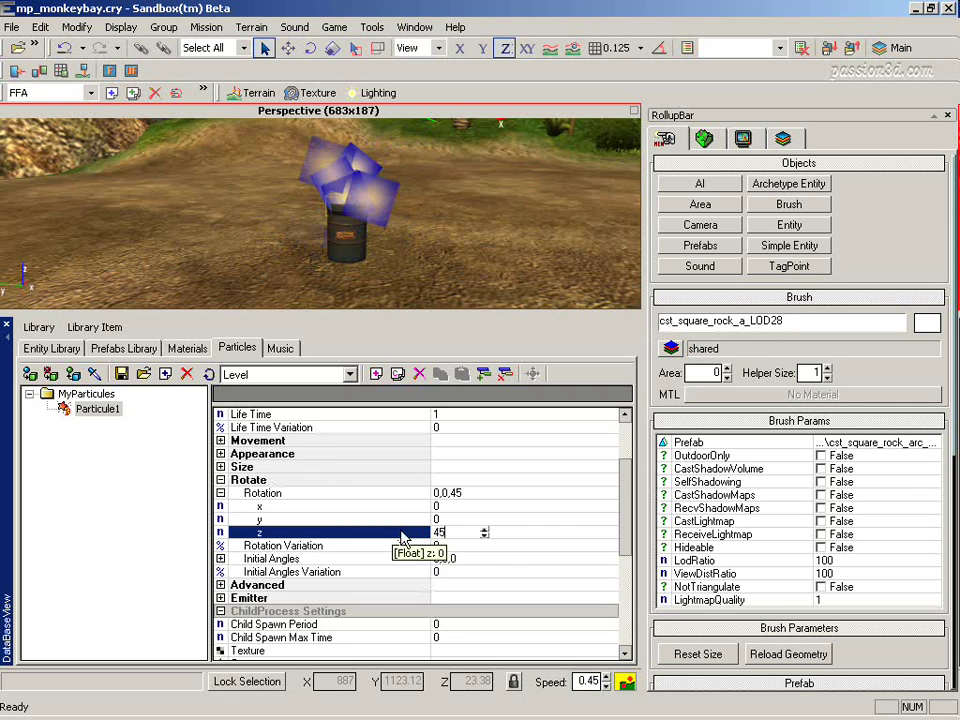
Step: Undo the Rotation z value of 45 and enter a z value for the Initial Angles of Particule1
key(ctrl+z)
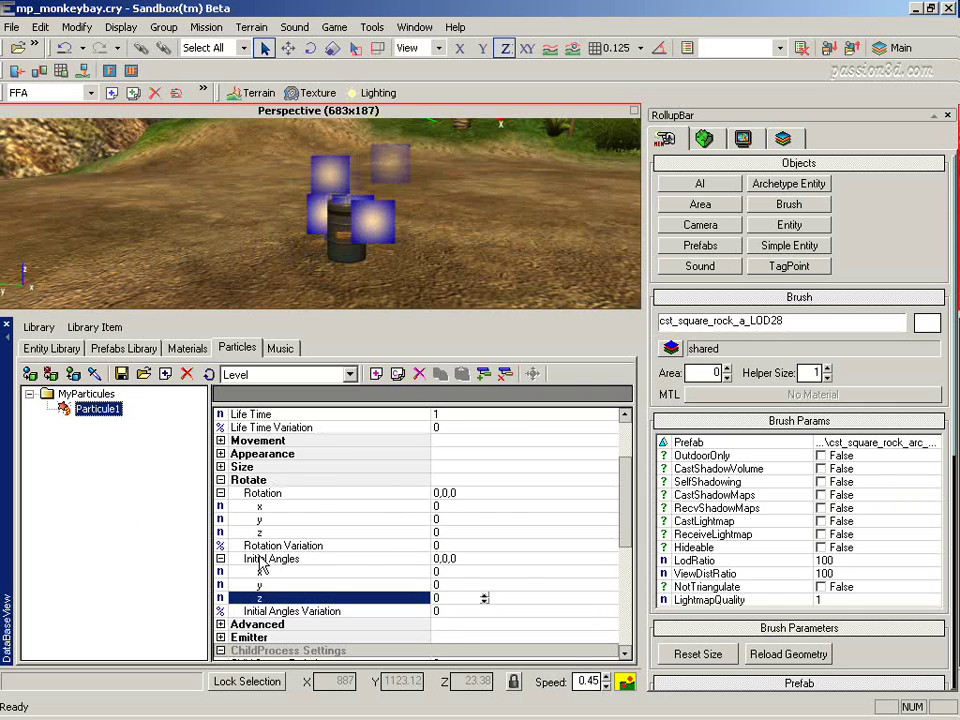
double_click(321, 561)
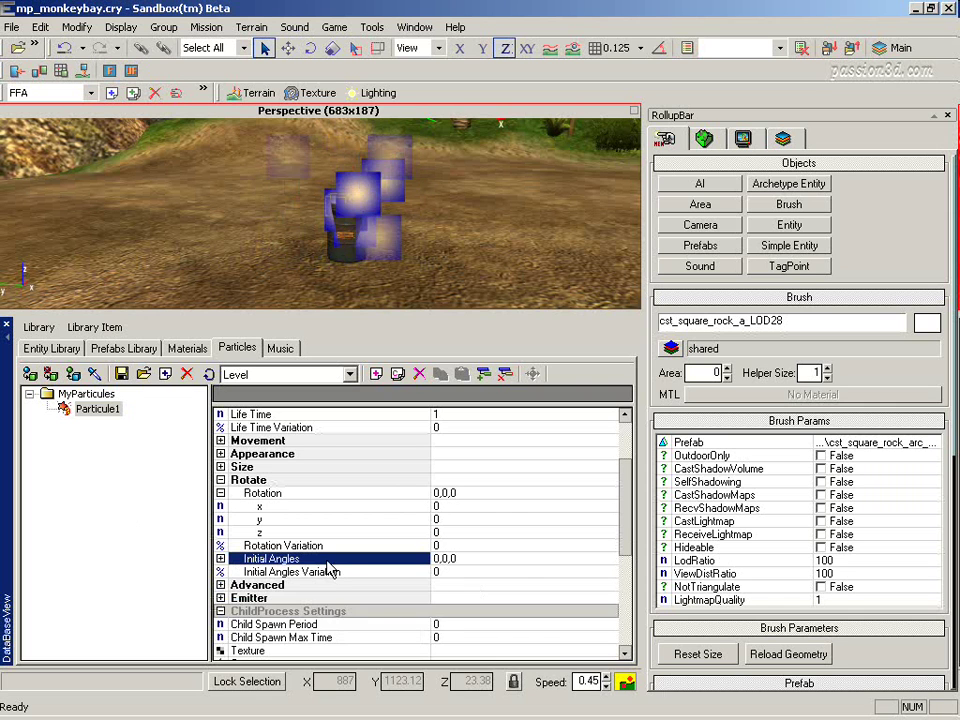
double_click(328, 563)
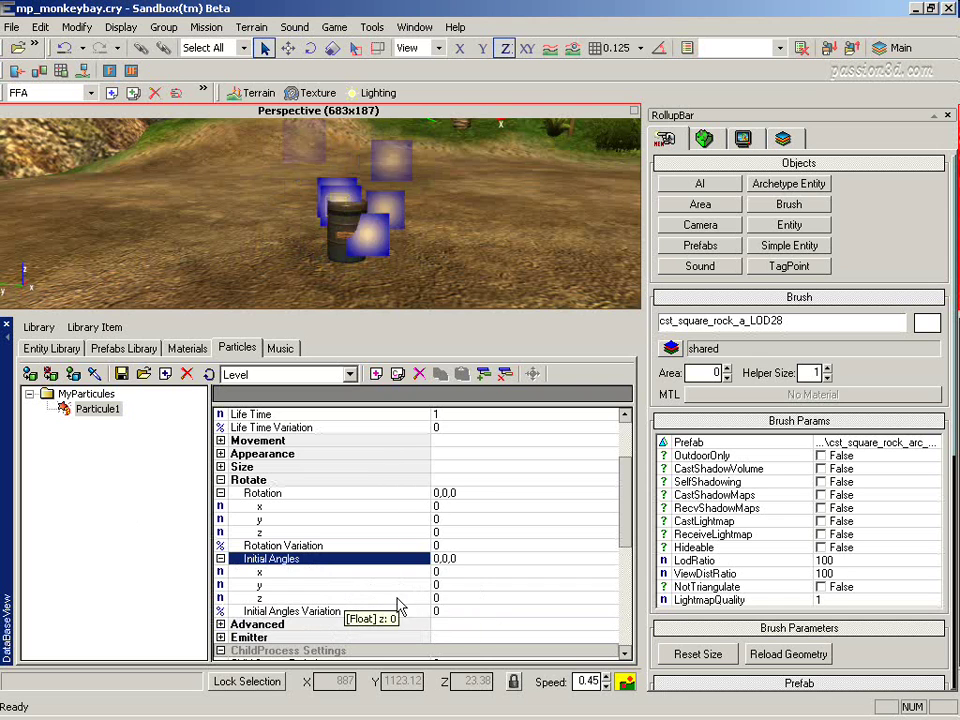
click(452, 599)
text(4)
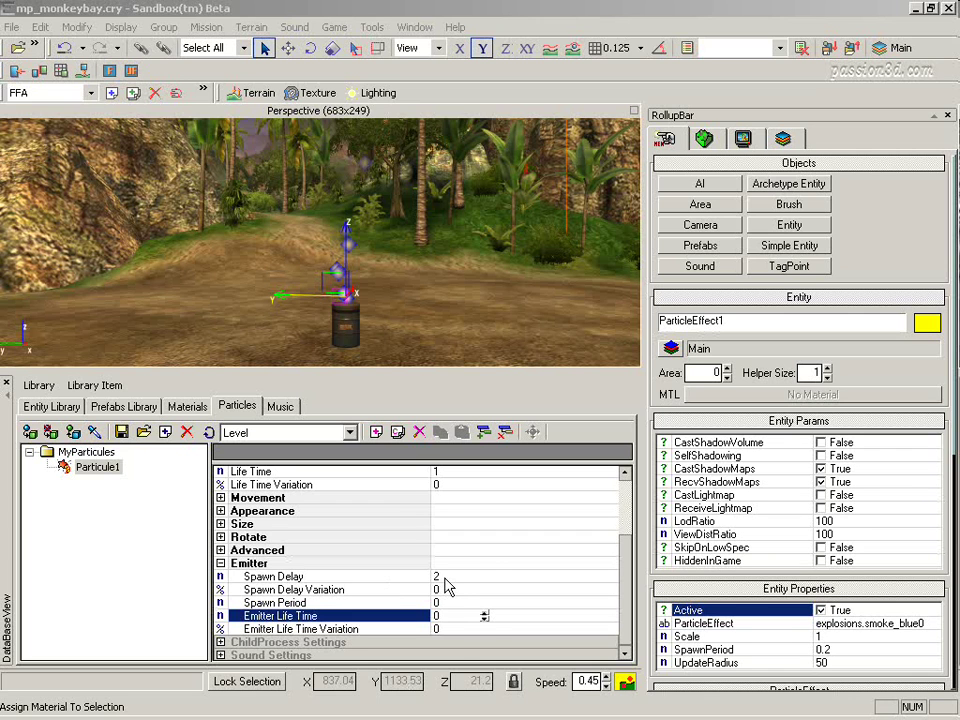
Step: Examine the Spawn Delay, Spawn Period and Emitter Life Time in the Emitter settings of Particule1
click(444, 578)
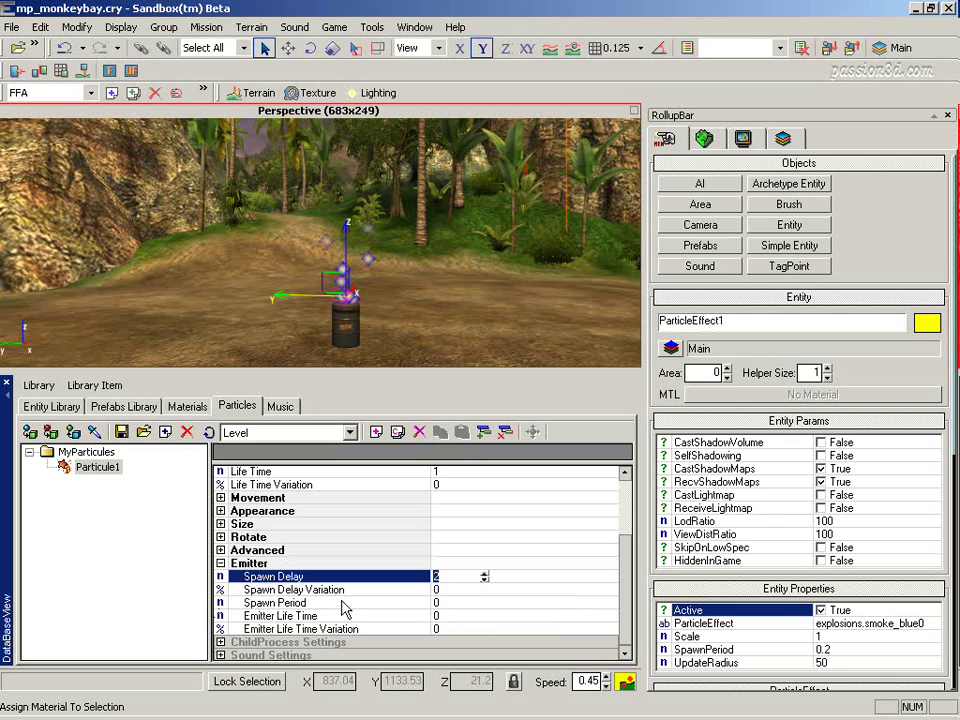
click(445, 603)
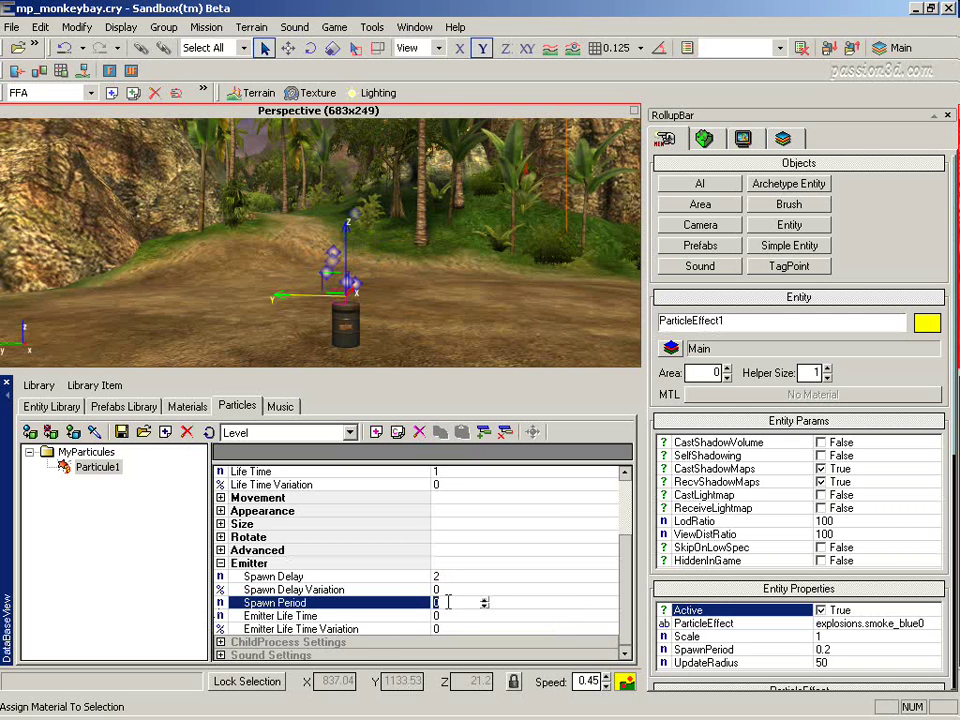
click(451, 616)
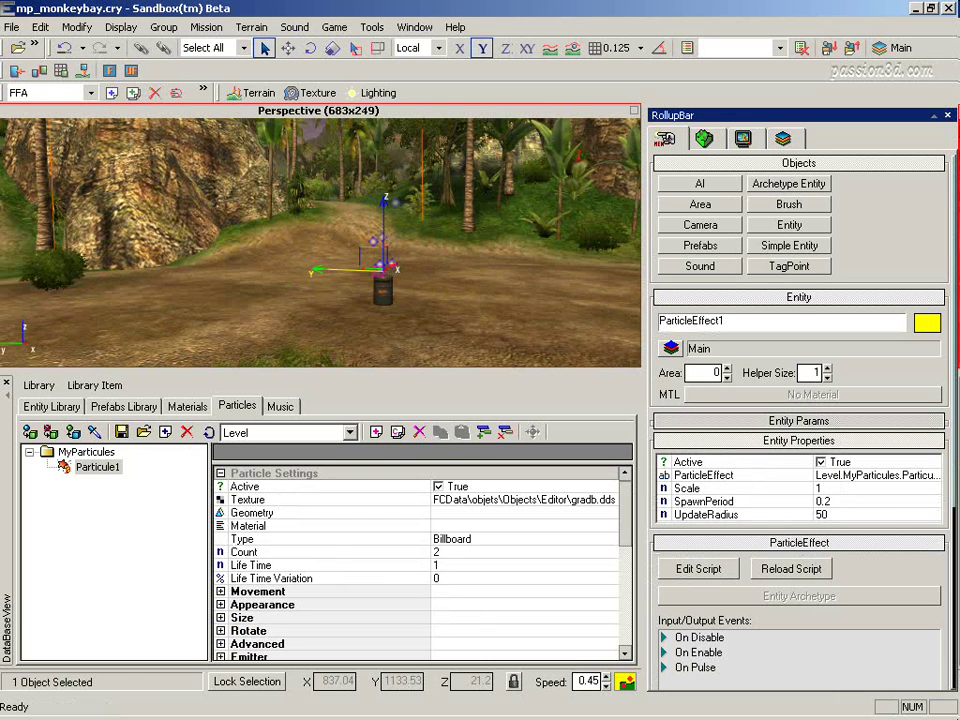
Step: Create a new particle item named Test in a new group MyParticulesA
click(376, 432)
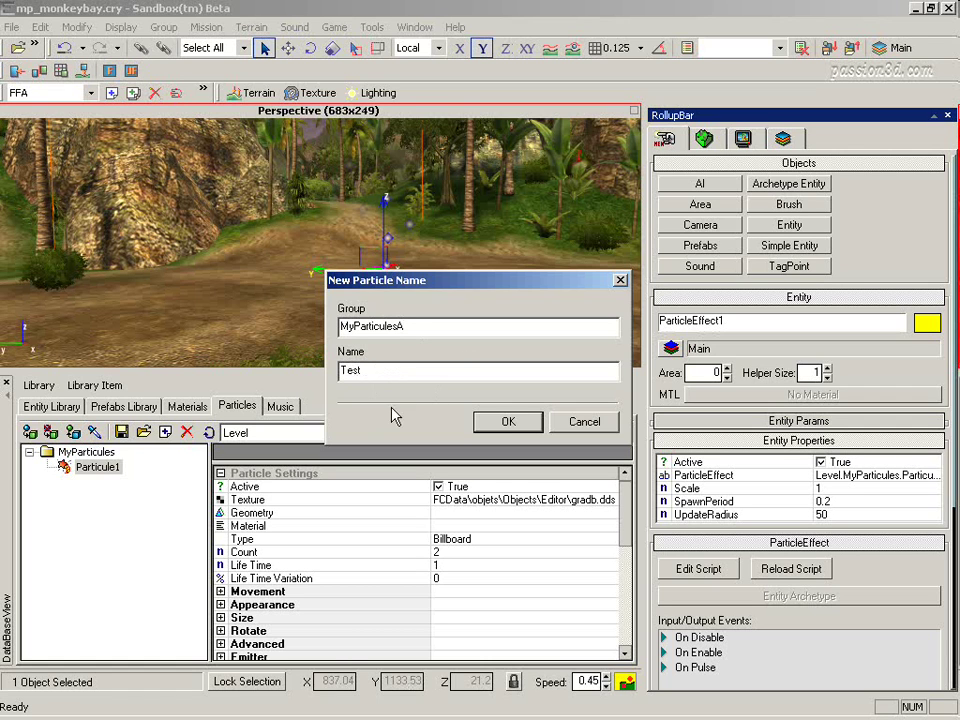
click(508, 422)
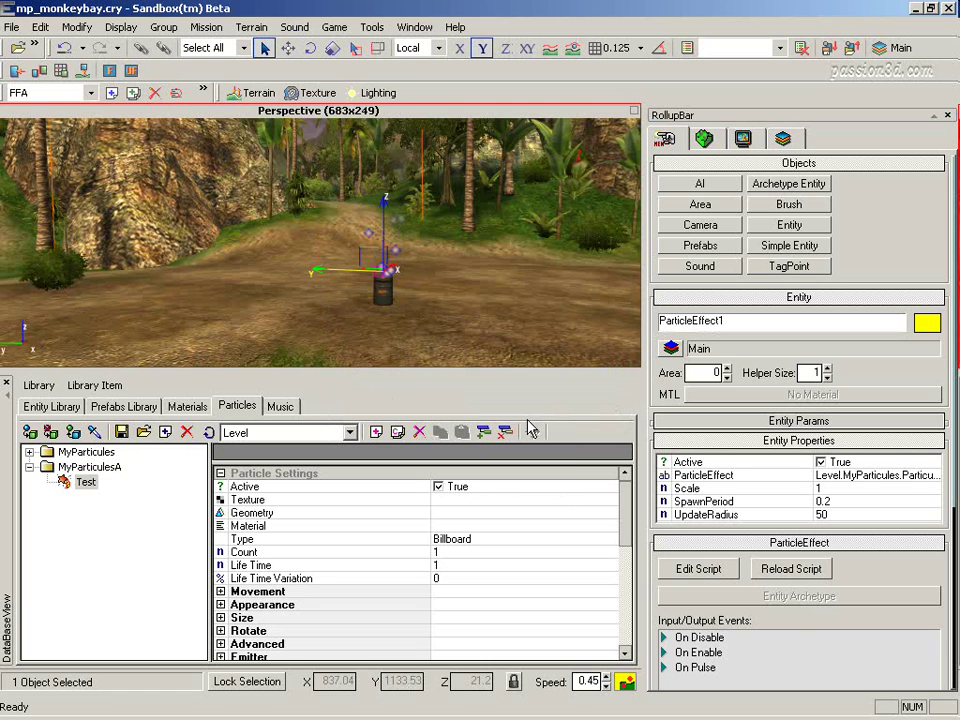
Step: Look through the particle library files available for loading, without opening one
click(144, 432)
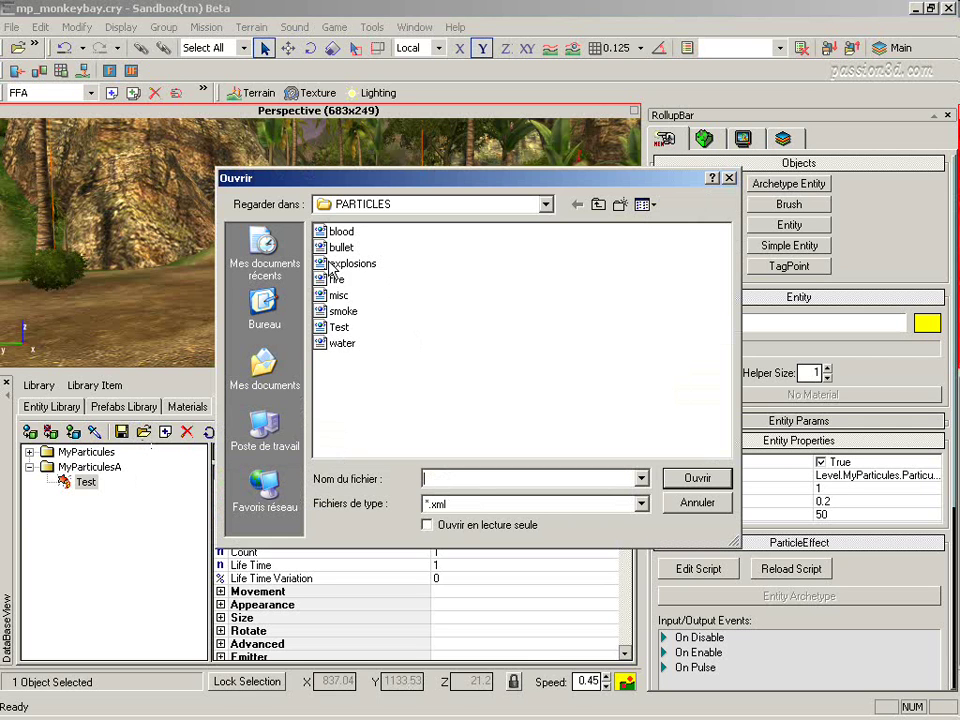
click(710, 507)
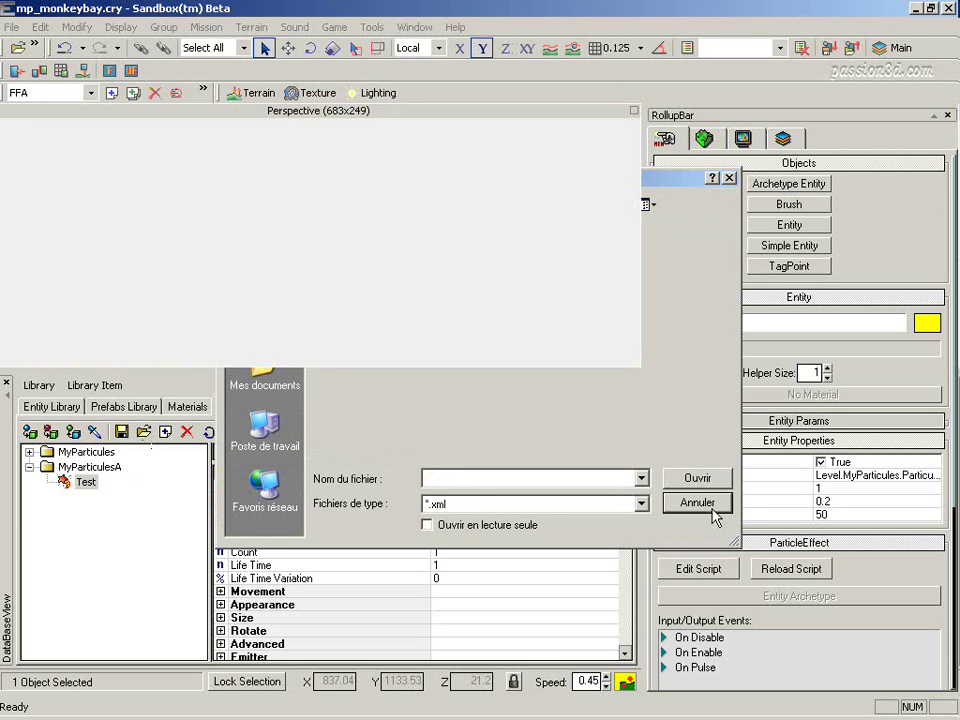
Step: Copy the BurrelSmall effect from the Flames group of the explosions library
click(349, 432)
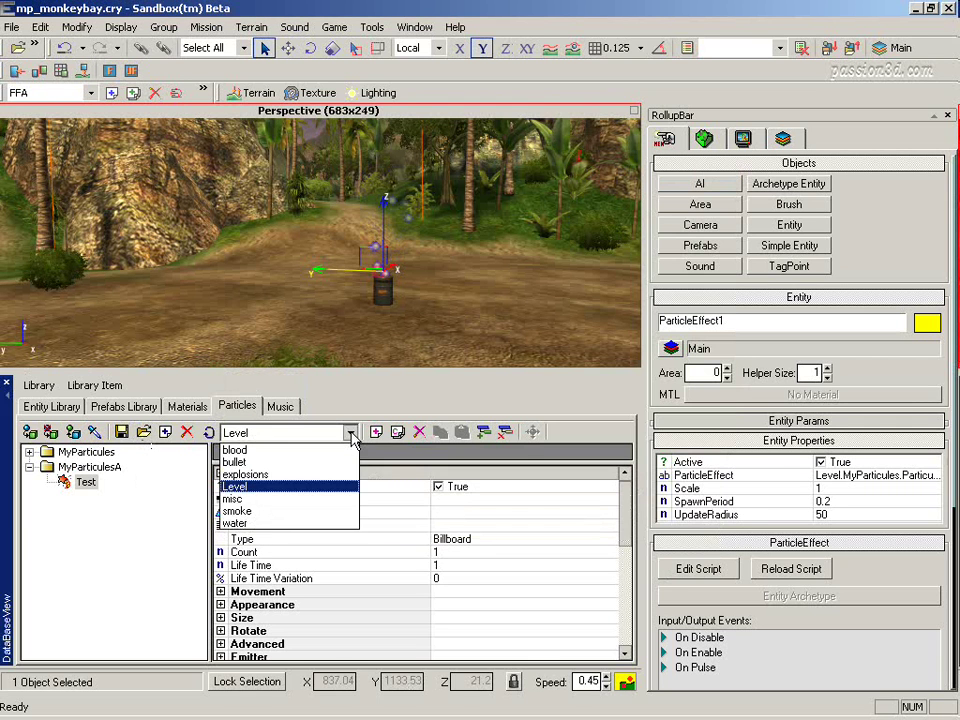
click(252, 477)
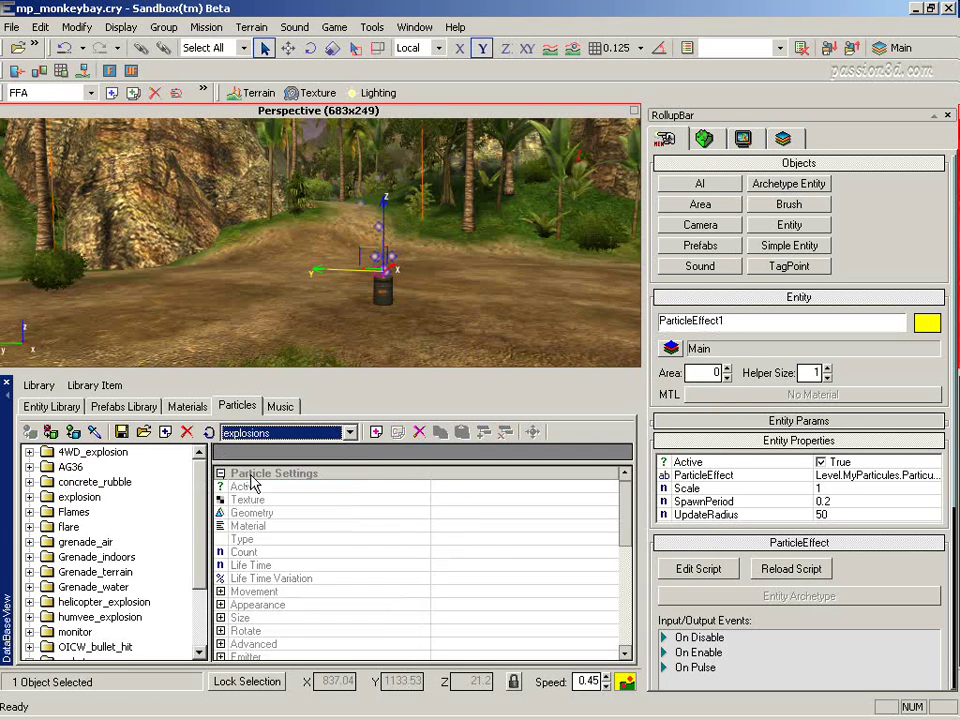
click(30, 512)
click(100, 542)
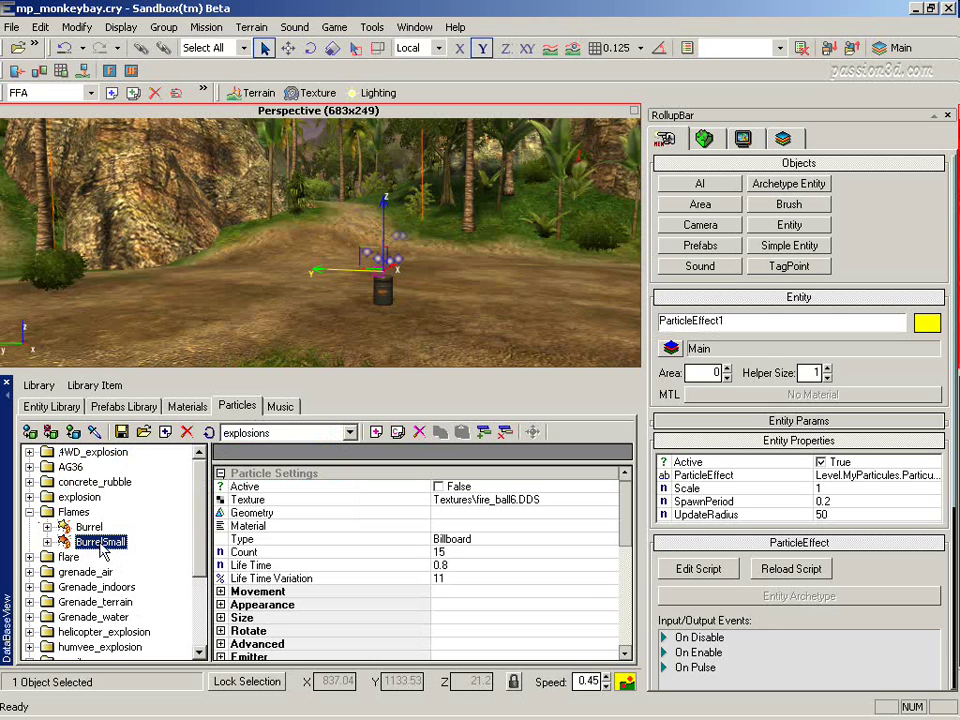
right_click(102, 545)
click(150, 568)
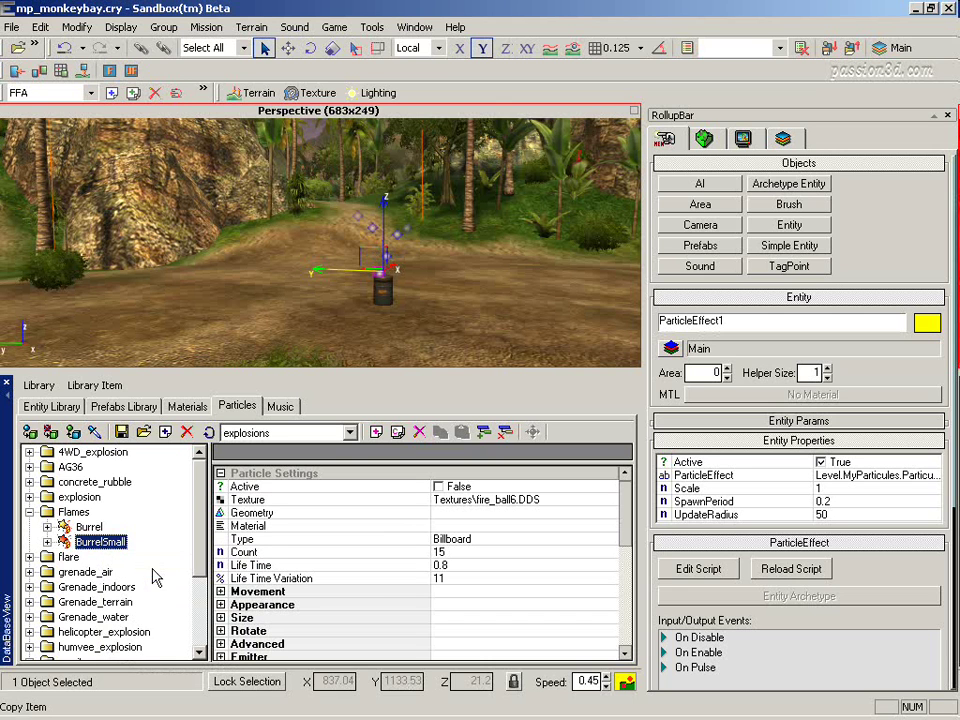
Step: Paste the copied effect onto Test in the MyParticulesA group of the Level library and assign Test to the selected entity
click(350, 434)
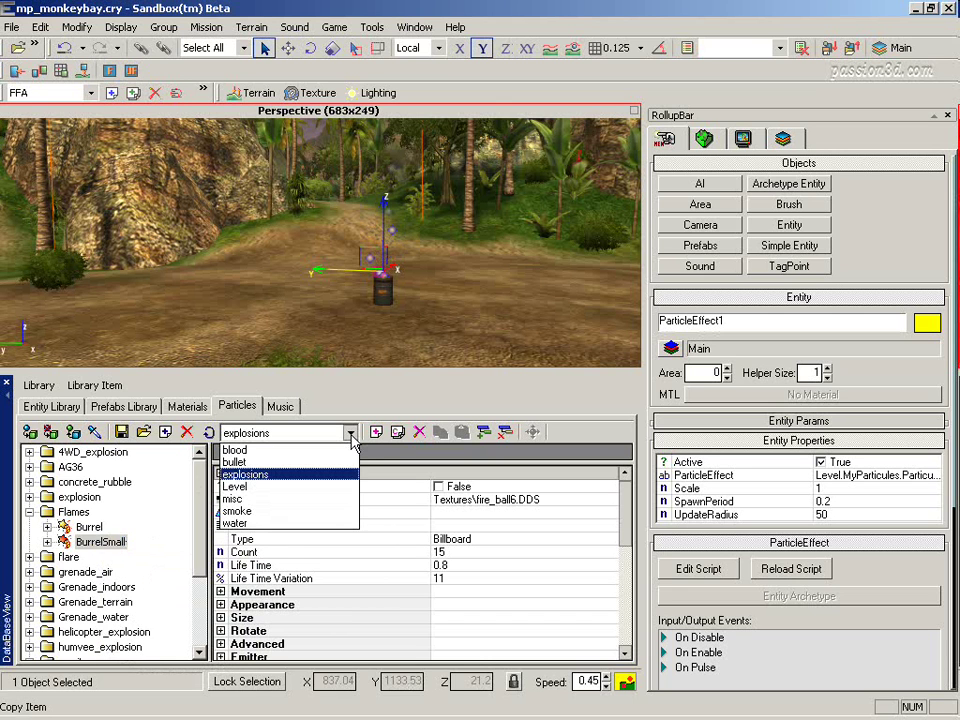
click(264, 488)
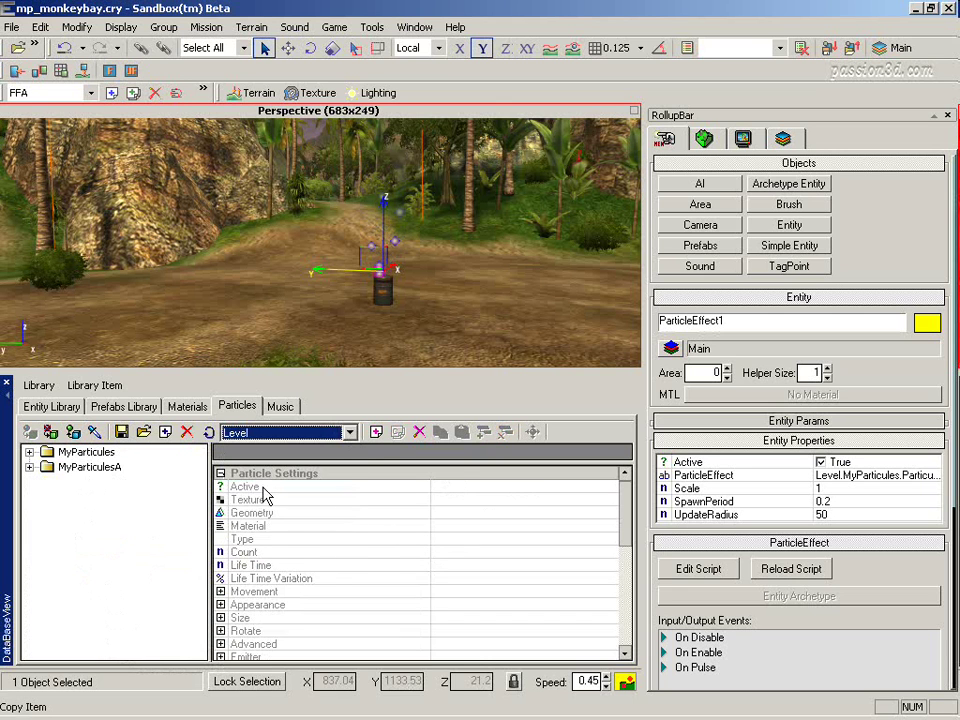
click(30, 467)
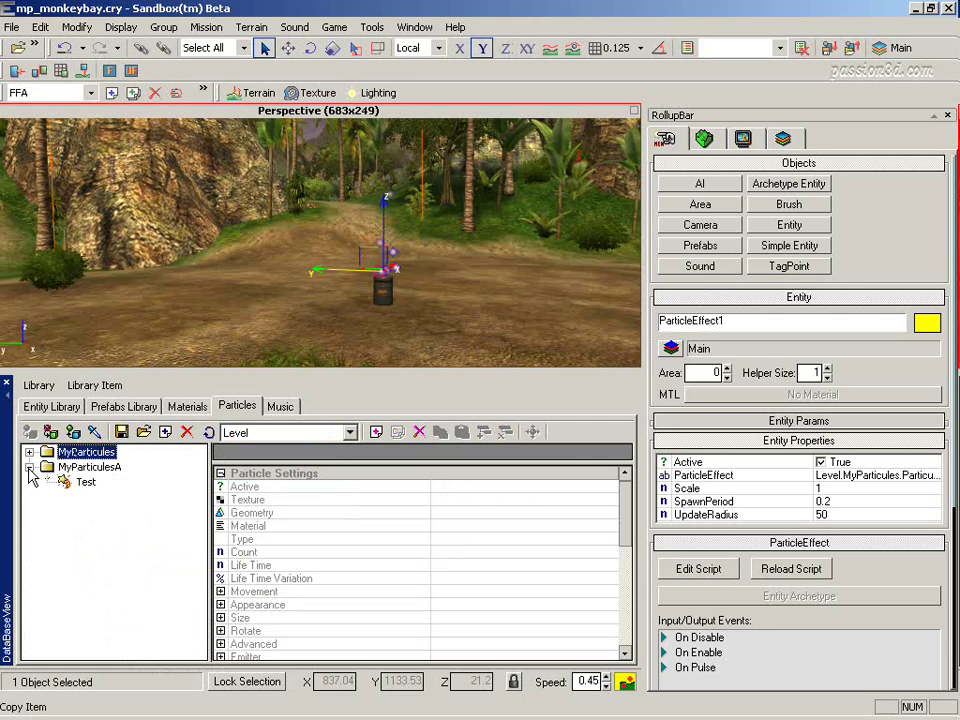
click(87, 483)
right_click(88, 483)
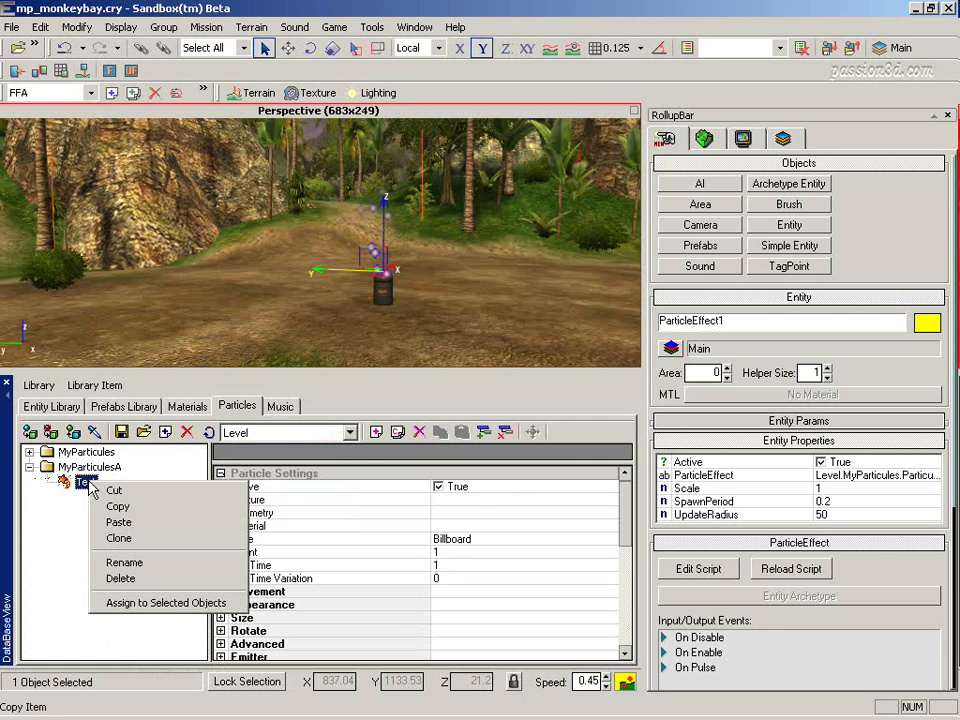
click(120, 522)
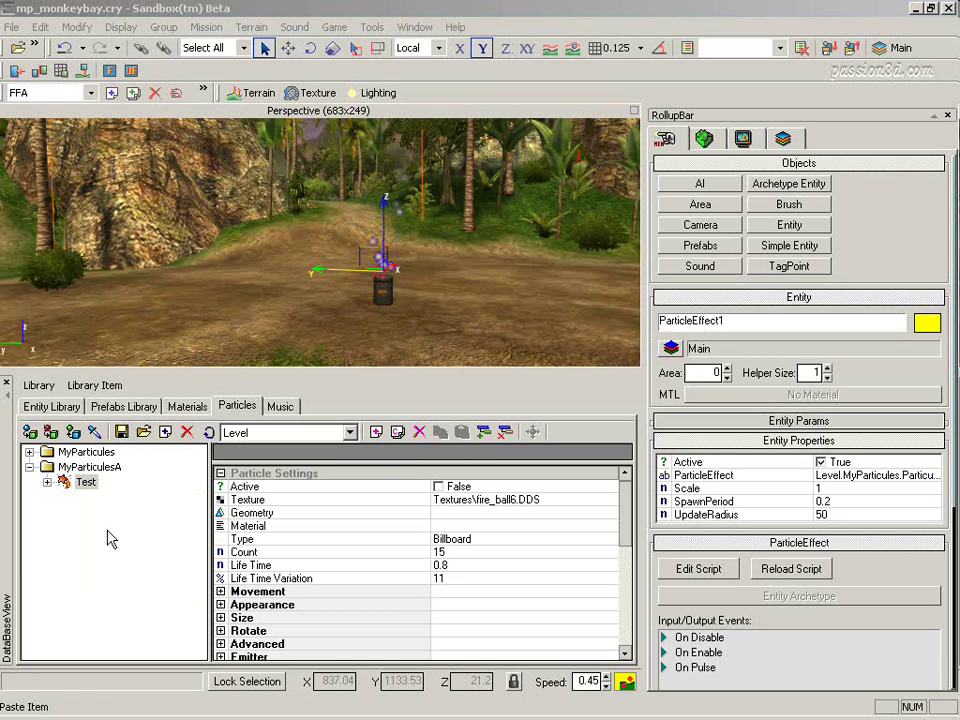
click(69, 485)
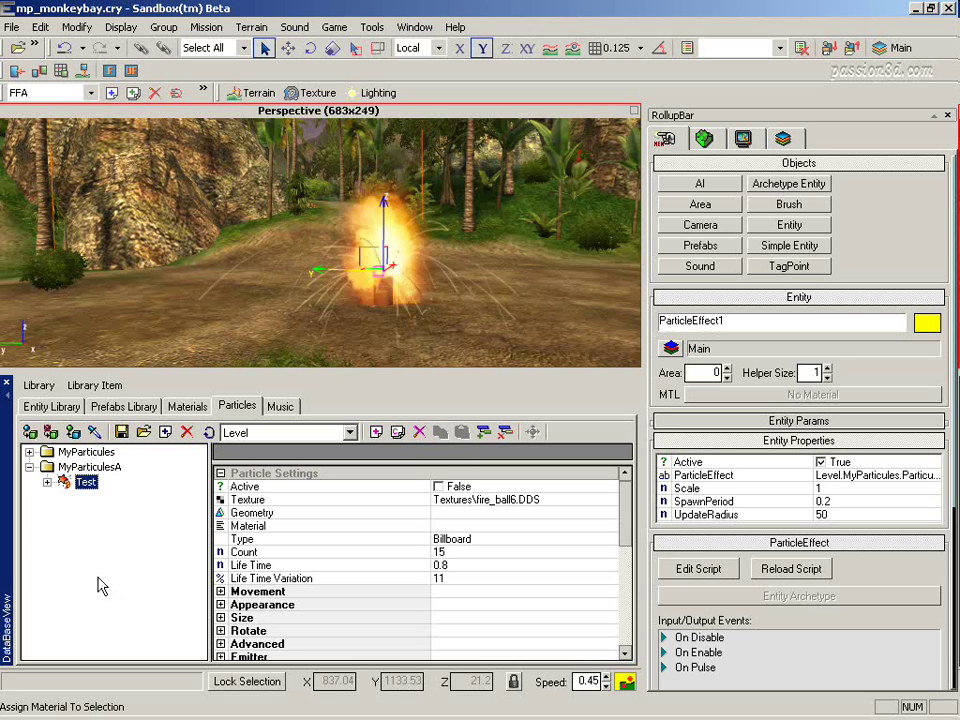
Step: Expand Test and examine the Texture setting of its FireBall9 sub-particle
click(48, 482)
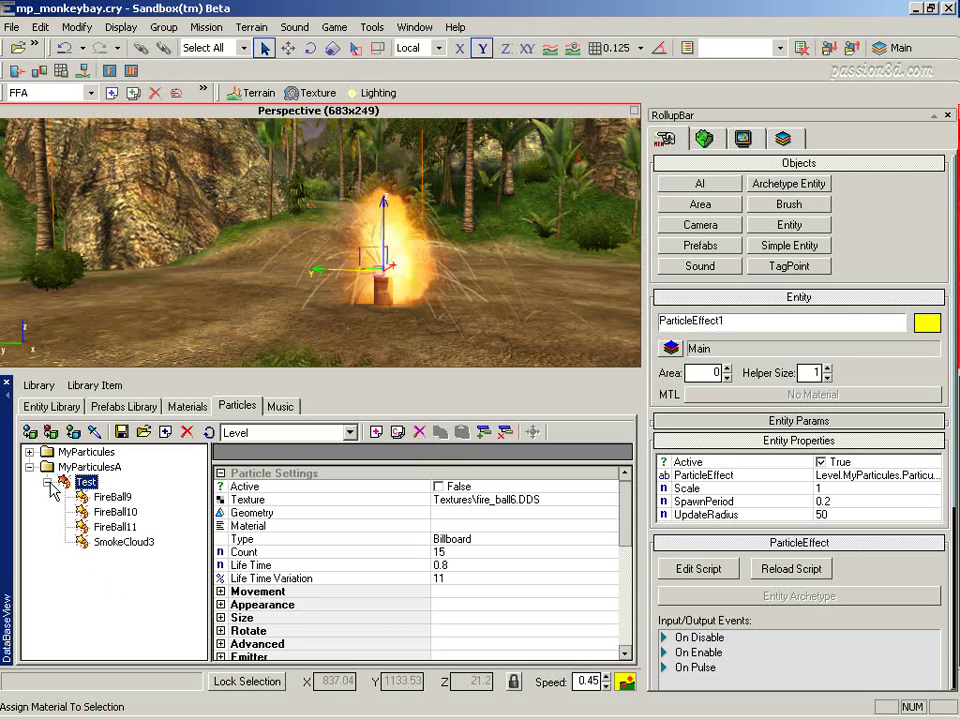
click(113, 497)
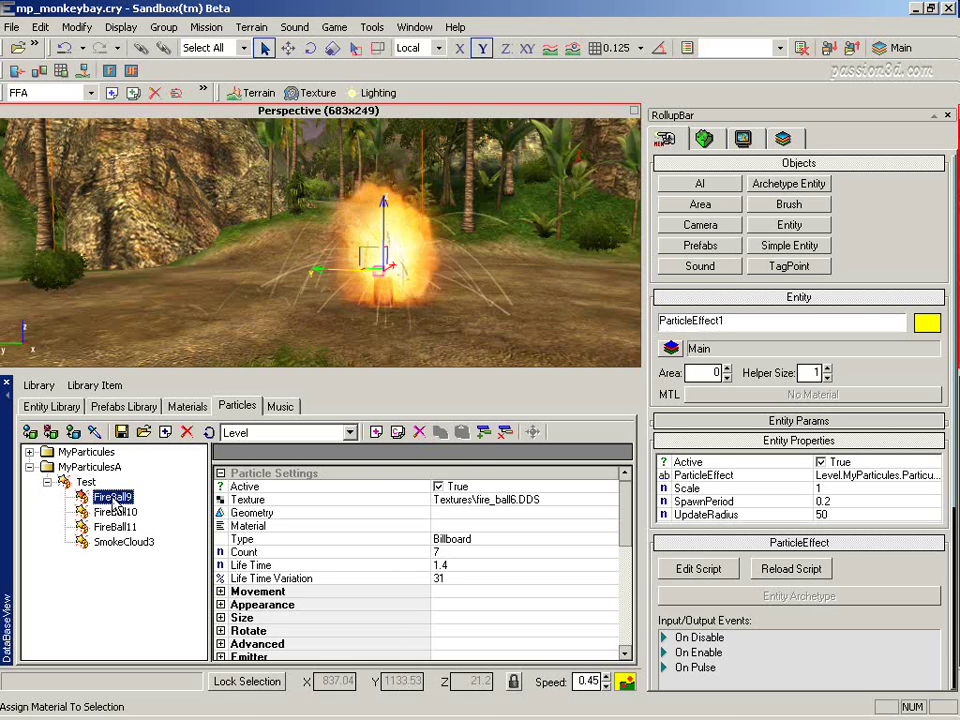
click(248, 499)
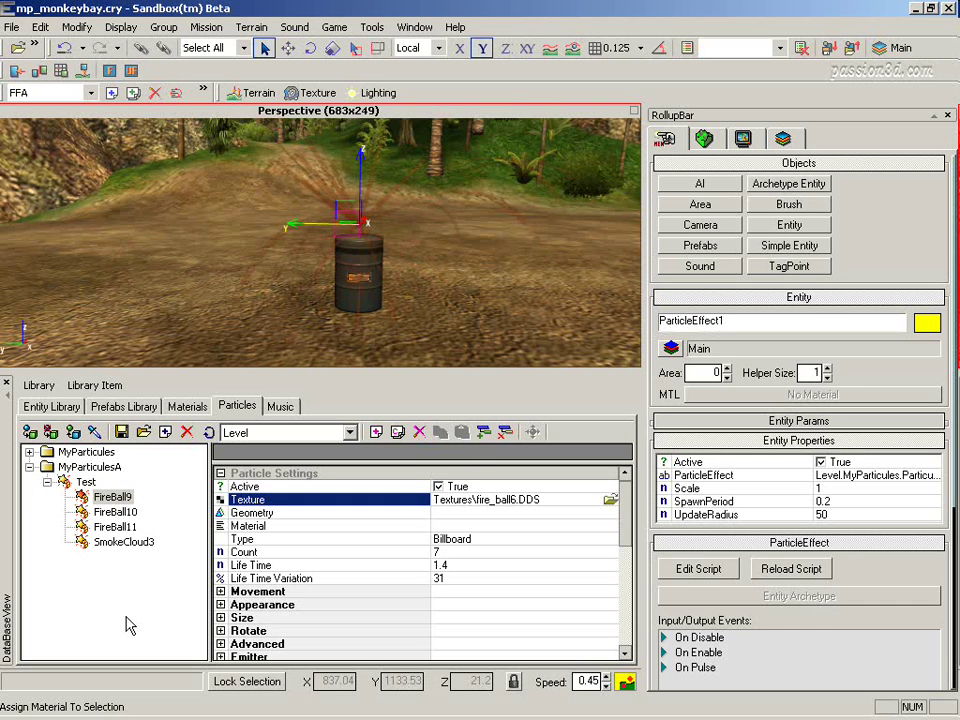
Step: Preview FireBall9's fire_ball6.dds texture, and examine the Blend Type options and Tail among its Appearance settings
click(610, 499)
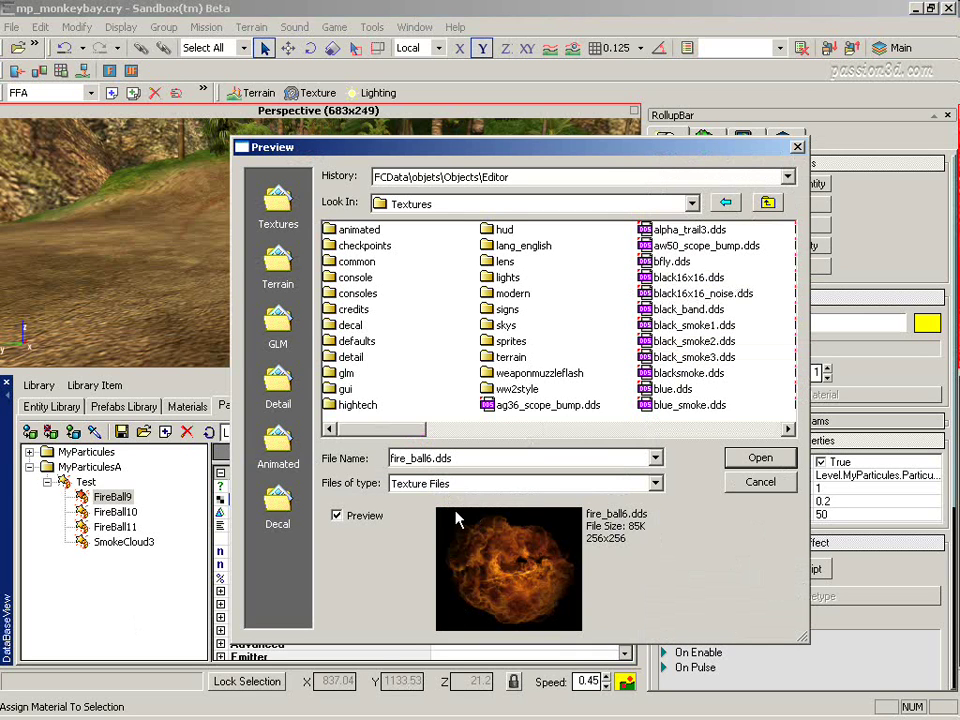
click(760, 458)
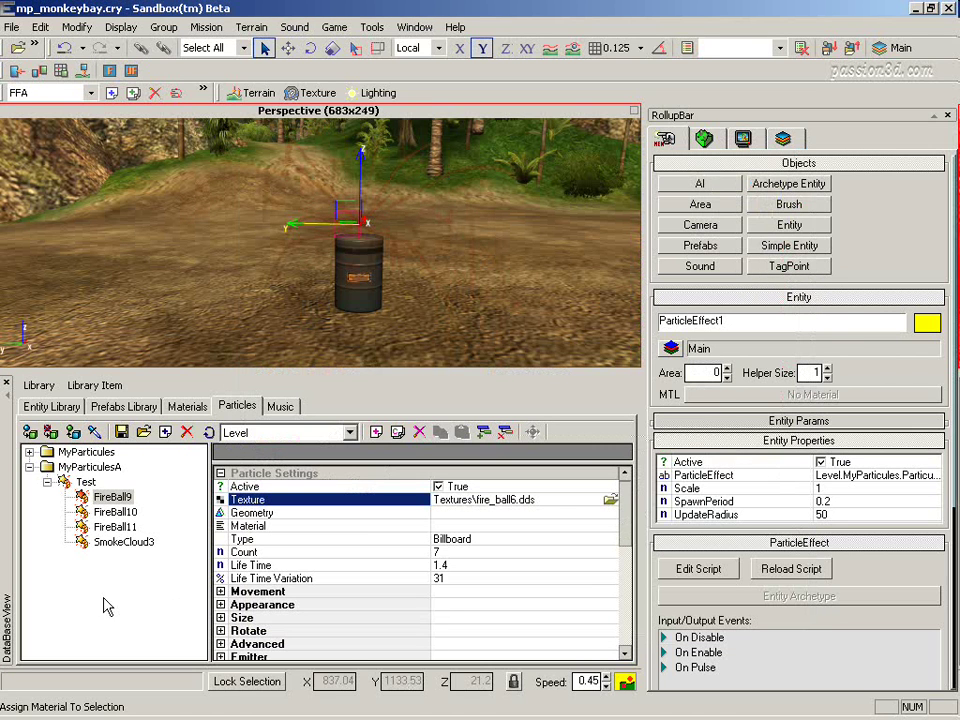
click(221, 606)
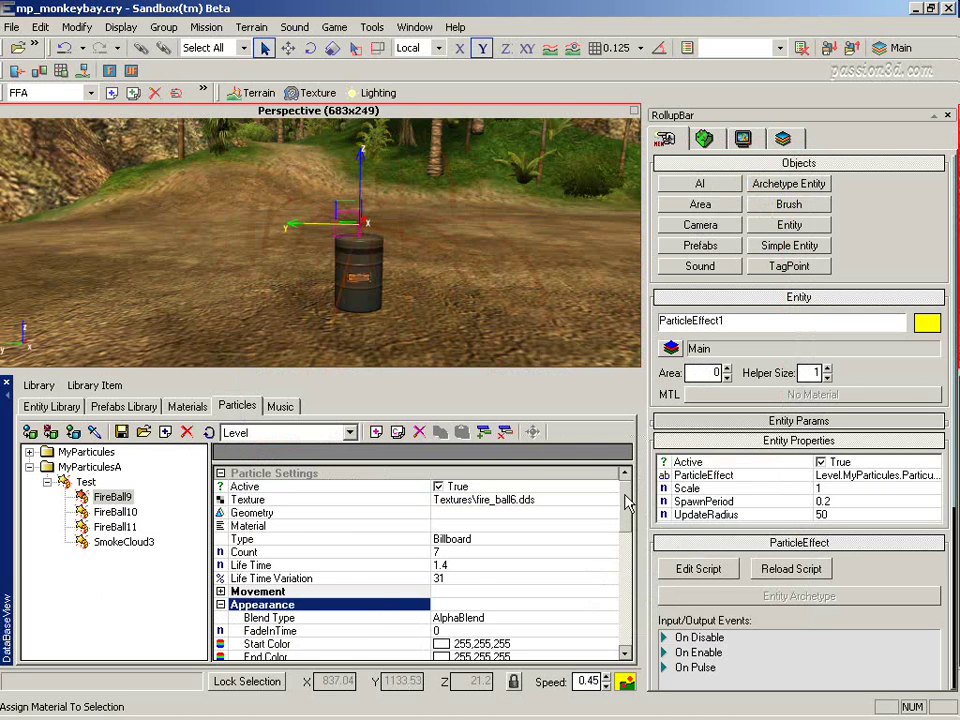
scroll(630, 525, down, 2)
scroll(630, 525, down, 1)
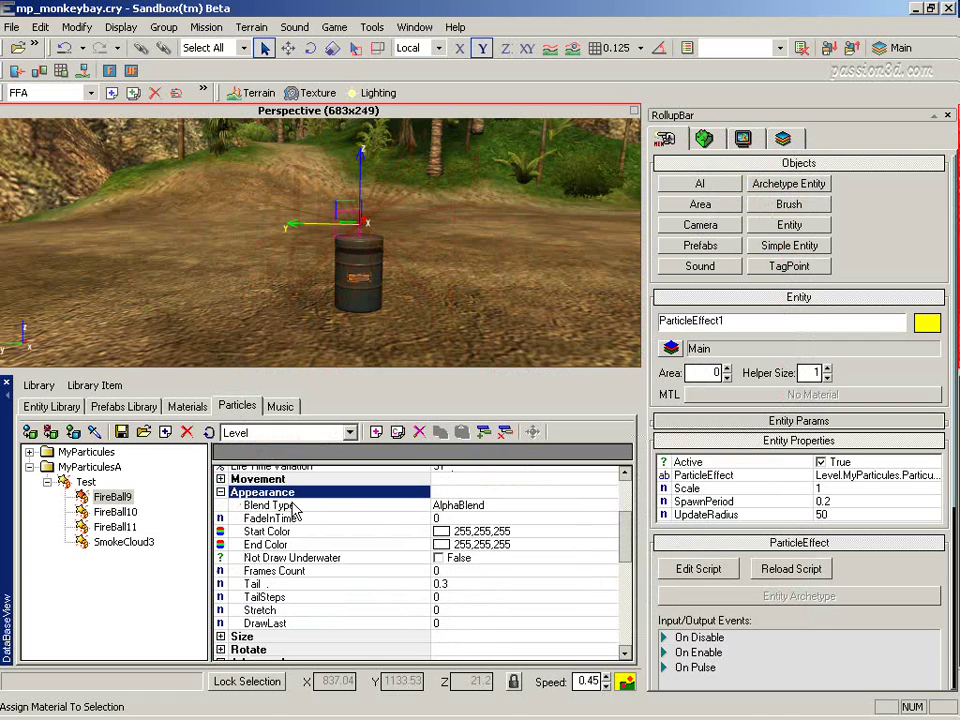
click(612, 508)
click(610, 507)
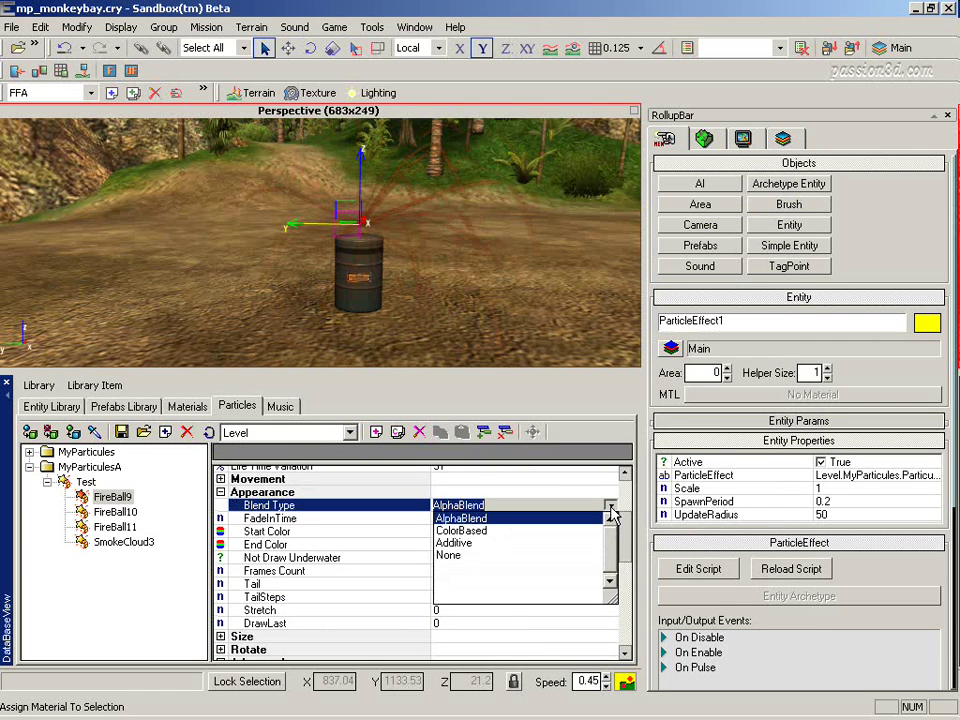
click(500, 505)
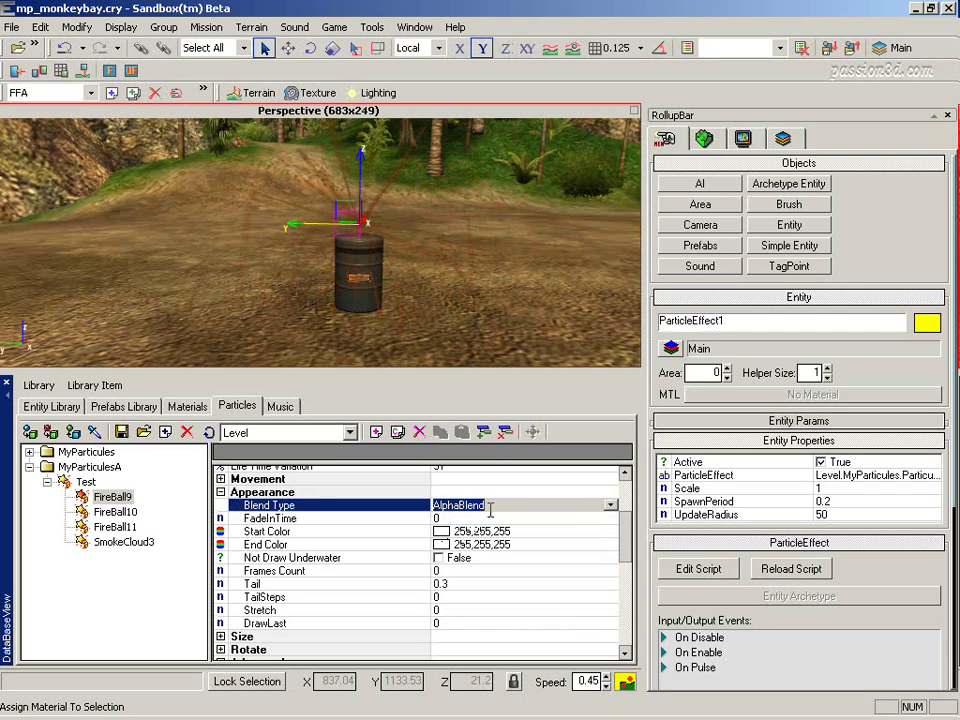
click(445, 584)
Step: Set FireBall9's Bounciness to 0.5 in its Advanced particle settings
scroll(400, 560, down, 3)
click(257, 522)
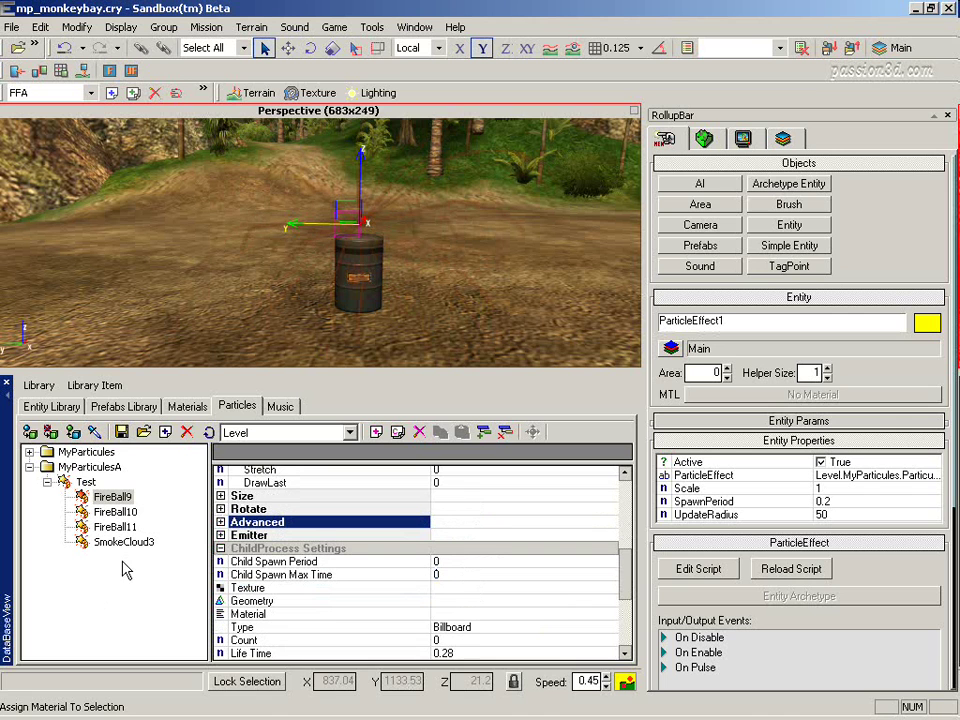
click(221, 522)
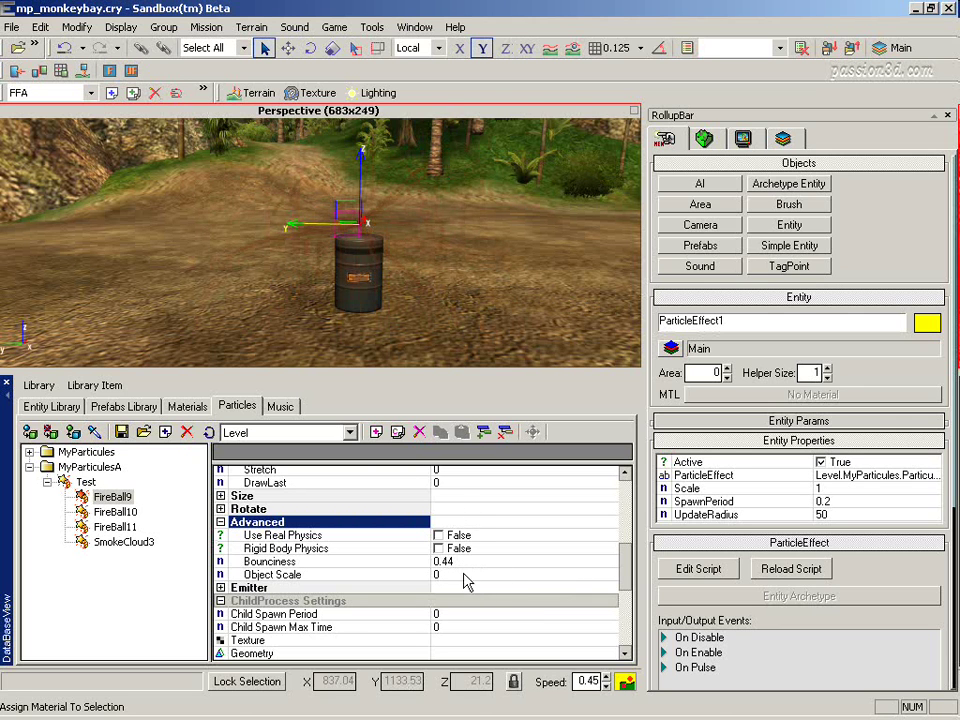
click(487, 563)
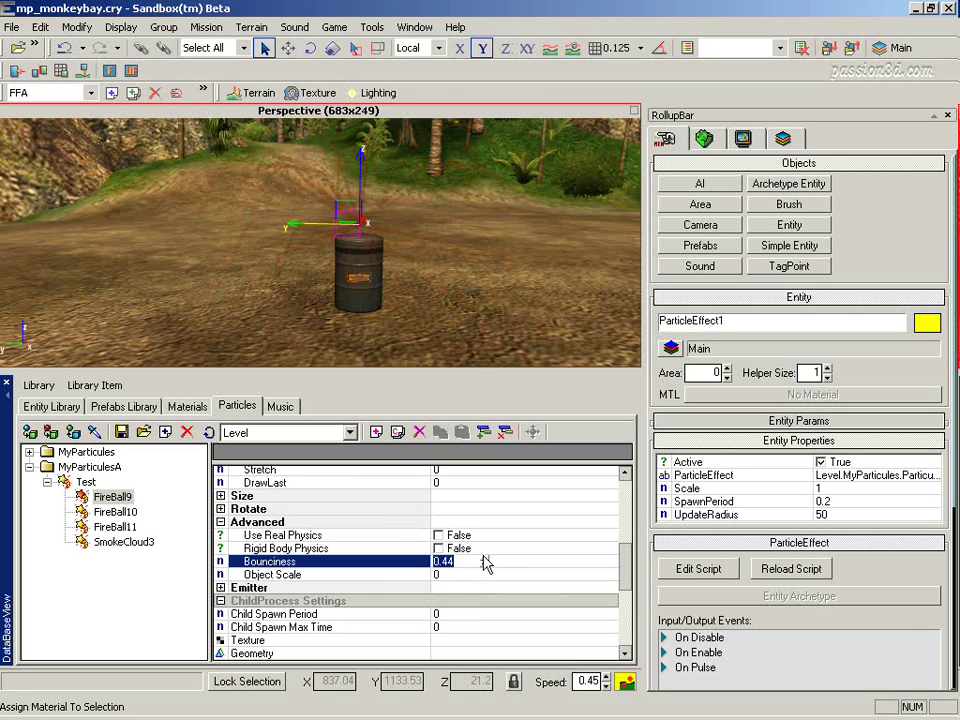
key(BackSpace)
text(1.64)
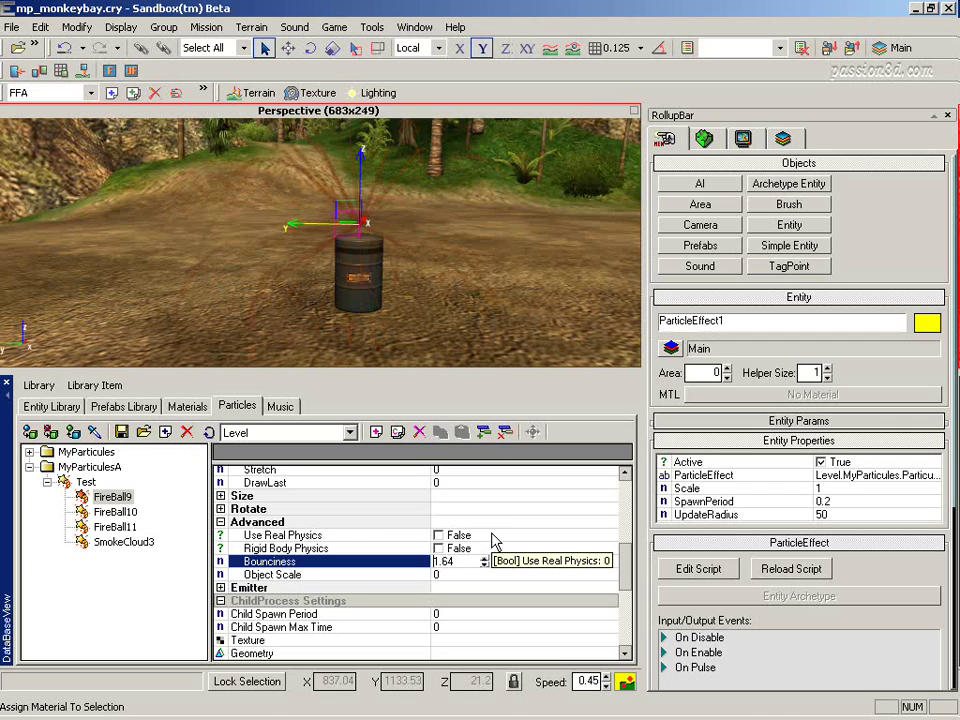
drag(486, 563, 485, 566)
double_click(455, 563)
text(0)
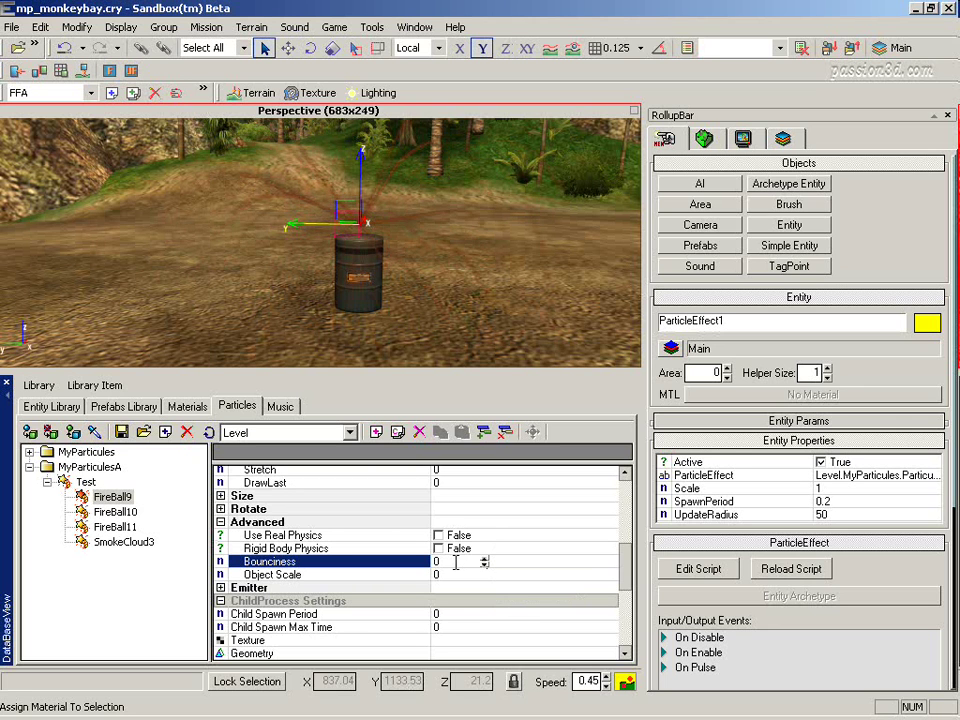
text(.5)
key(Return)
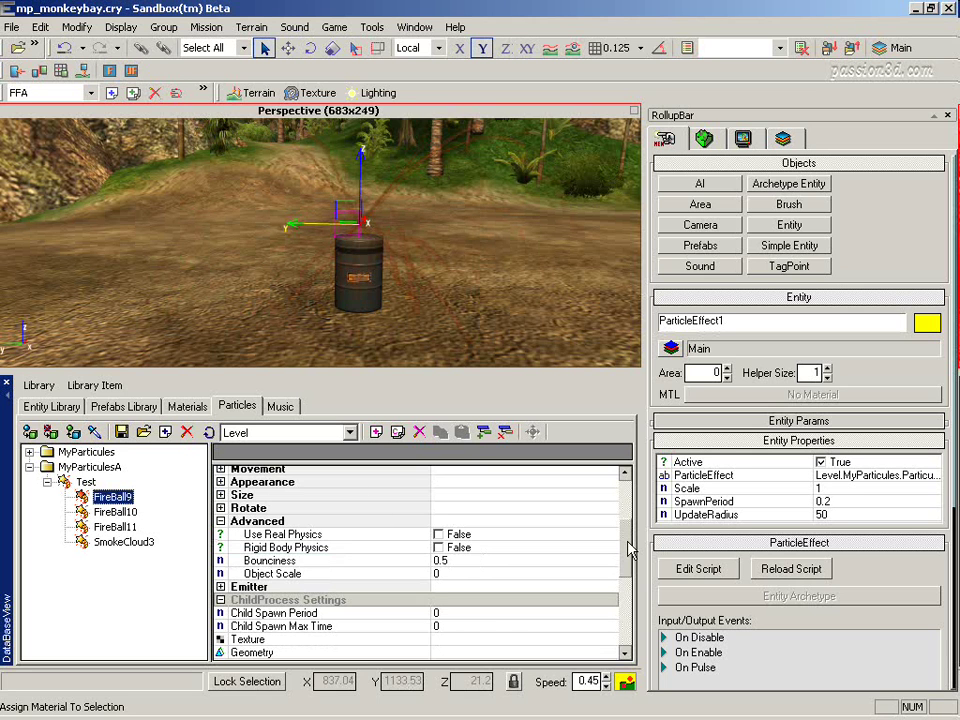
Step: Check FireBall9's Sound Settings, and assign the FireBall10 sub-particle to the selected entity
drag(630, 549, 632, 634)
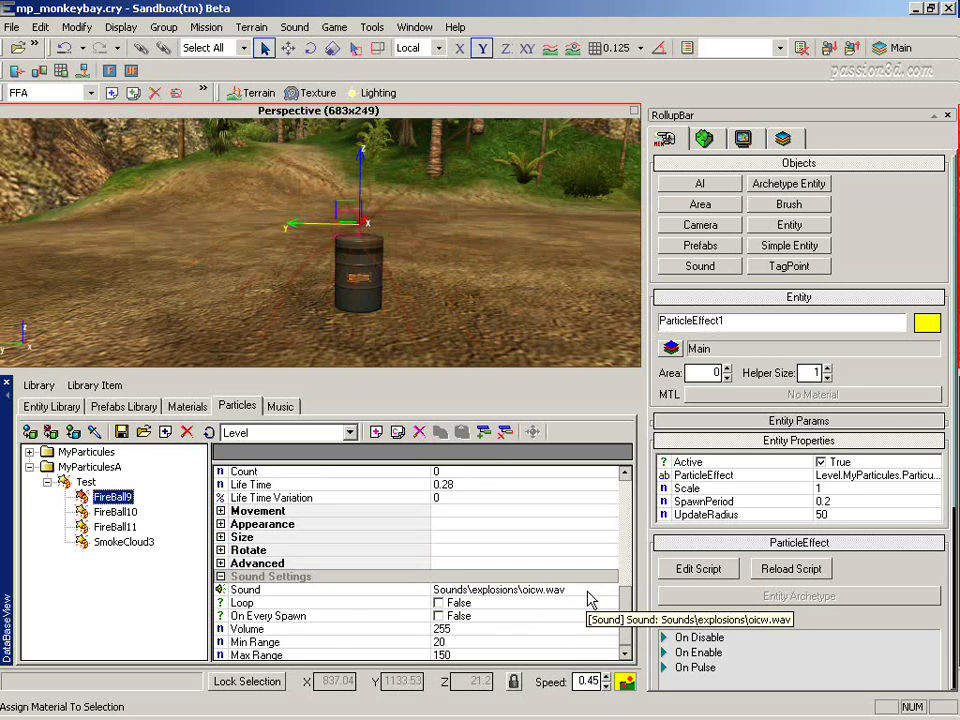
click(116, 512)
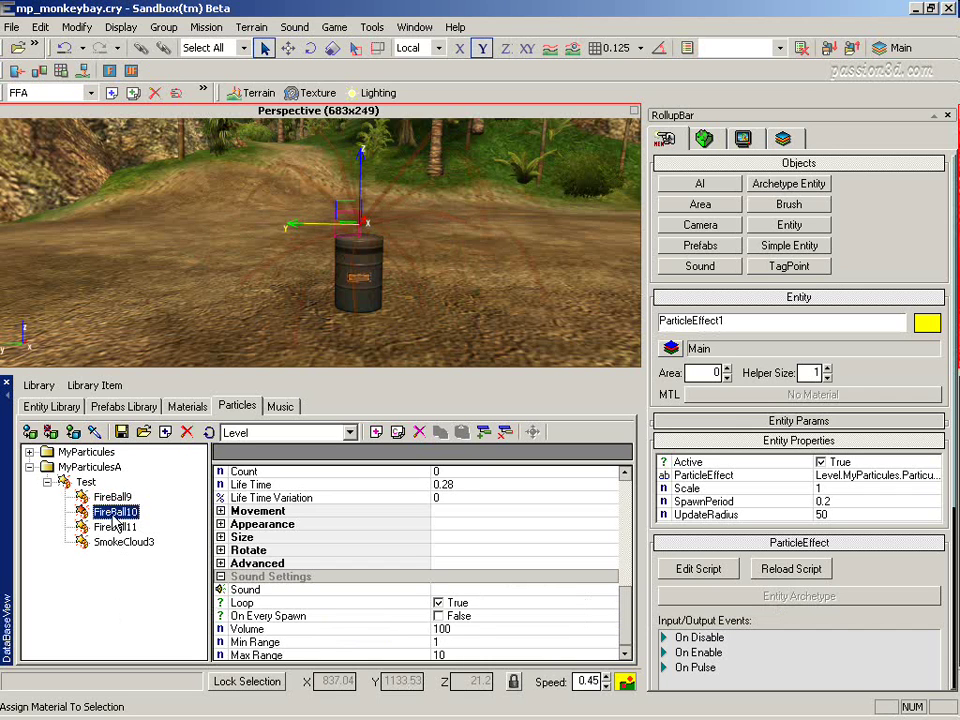
click(30, 433)
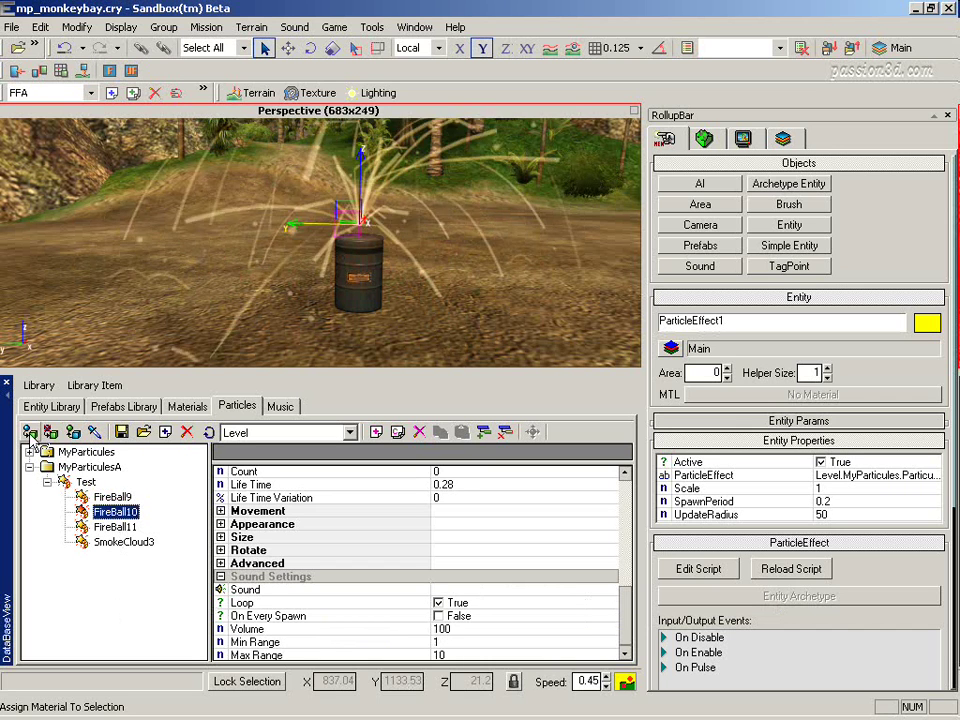
Step: Preview FireBall10's explosion_with_fire9.dds texture and keep it as the chosen texture
click(628, 510)
scroll(628, 510, up, 5)
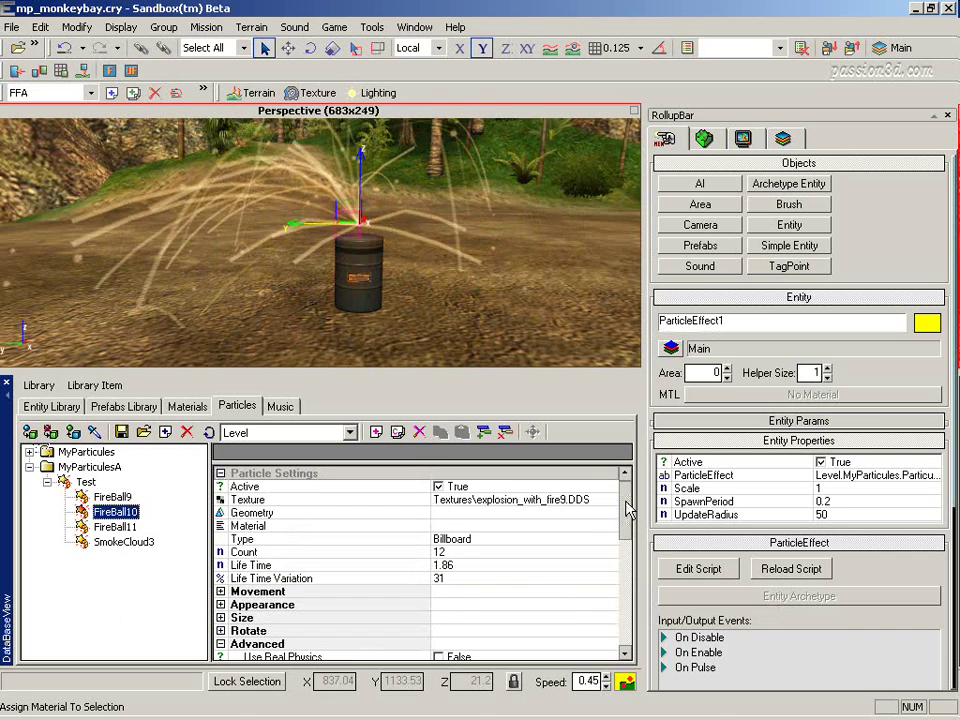
click(612, 500)
click(610, 500)
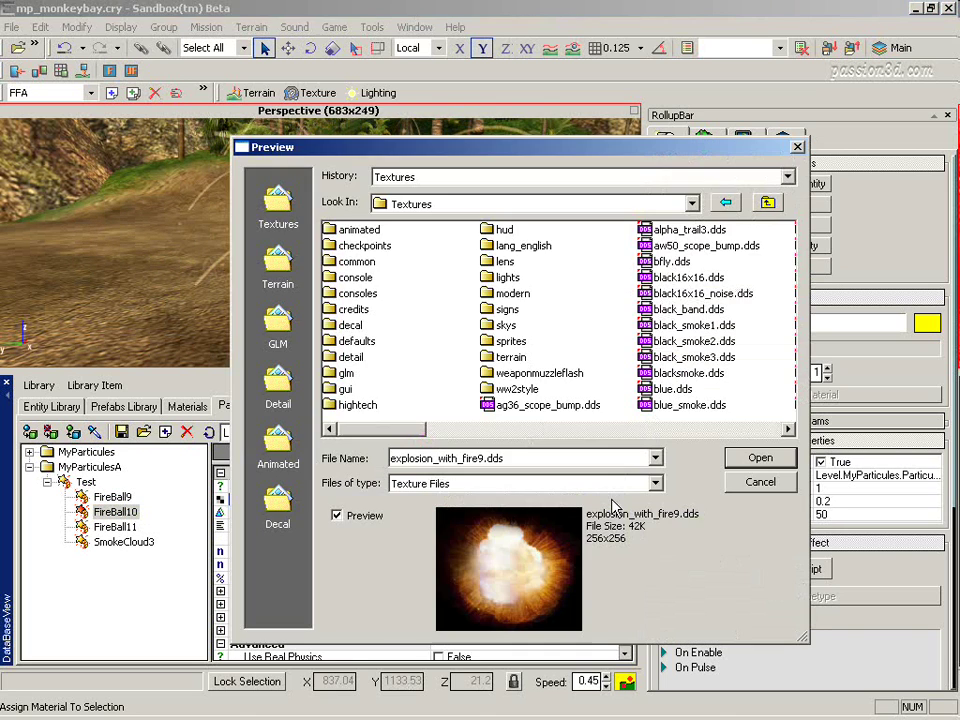
click(760, 460)
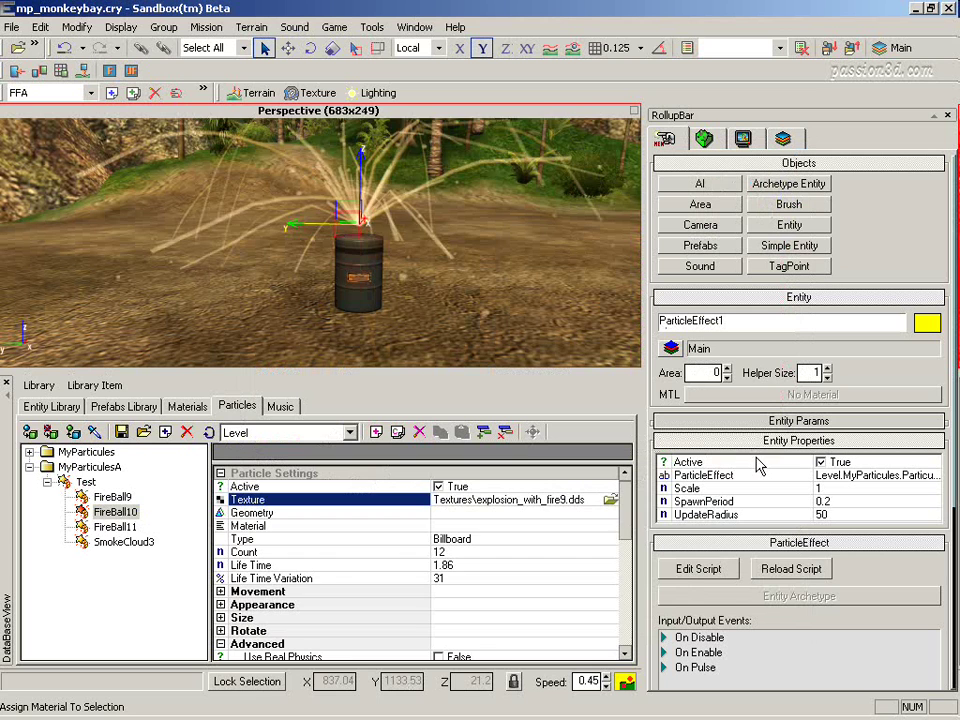
Step: Set FireBall10's Start Color to orange, 234,78,11, in its Appearance settings
scroll(613, 527, down, 3)
click(613, 540)
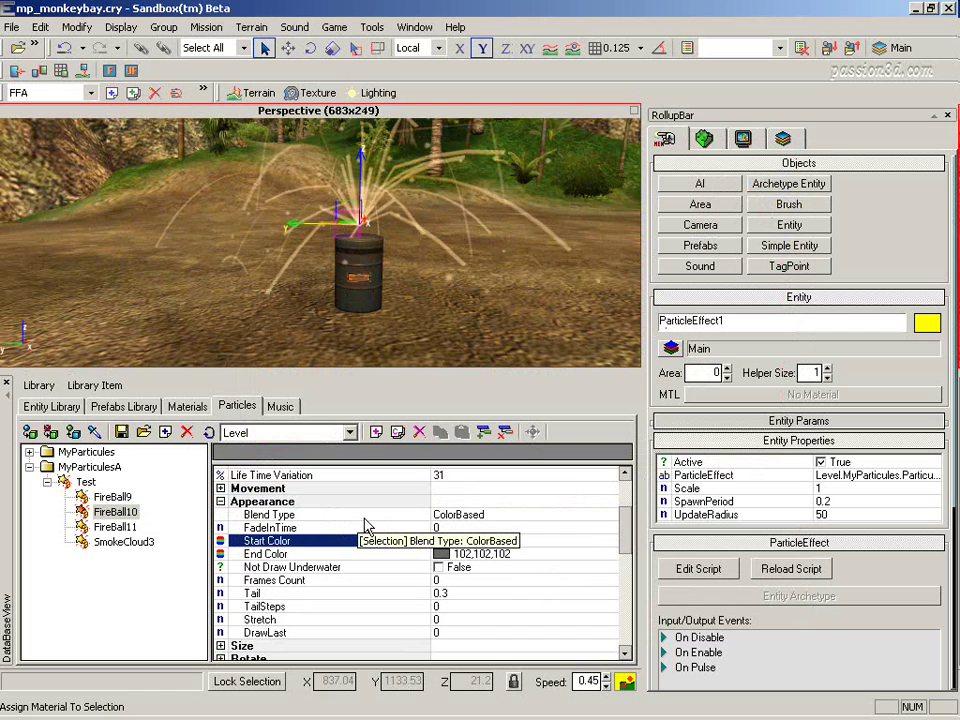
click(365, 516)
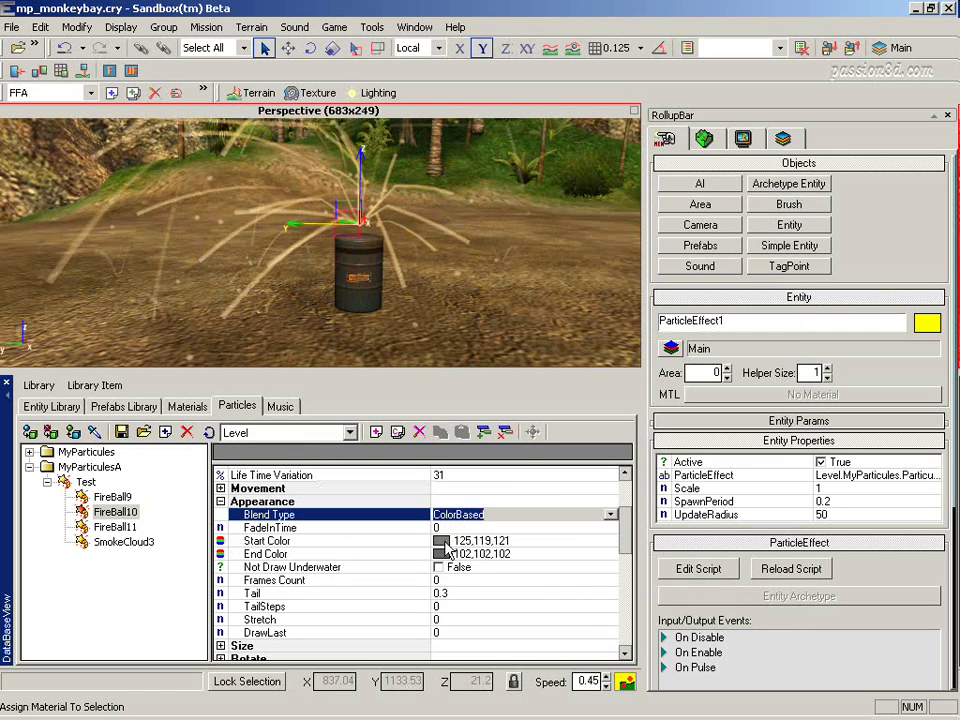
click(446, 543)
click(443, 543)
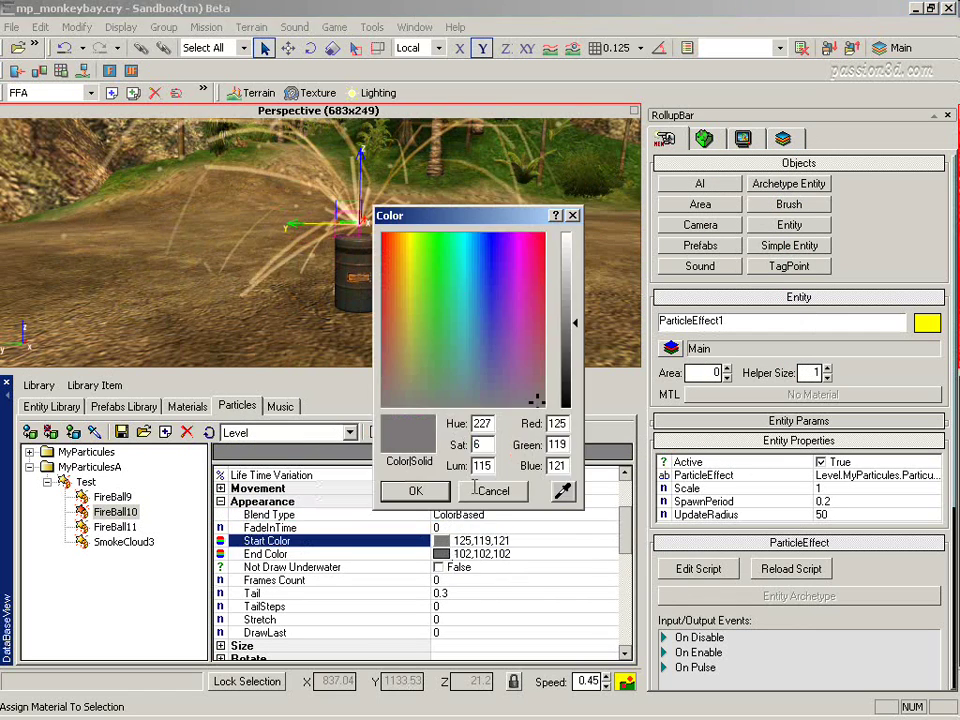
click(391, 249)
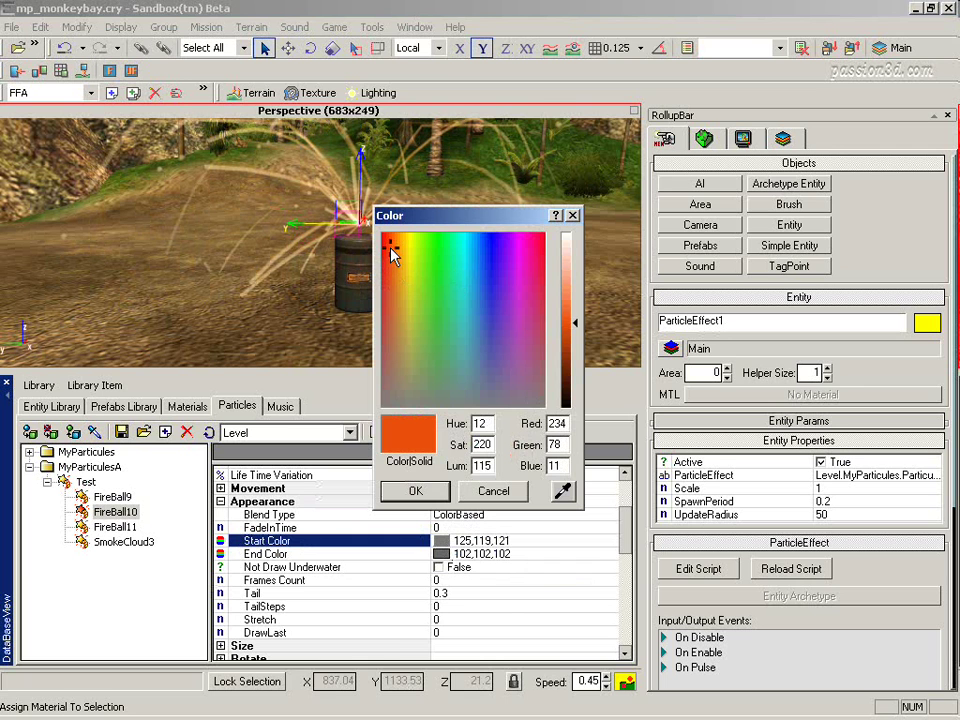
click(414, 490)
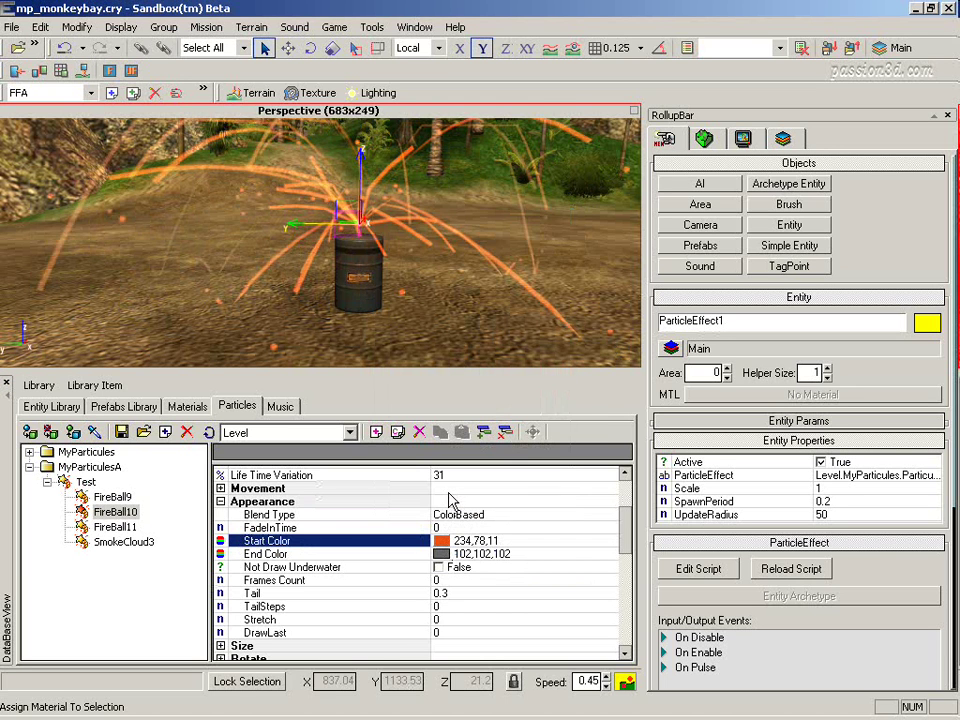
Step: Set FireBall10's End Color to the brownish yellow 175,128,29
click(466, 555)
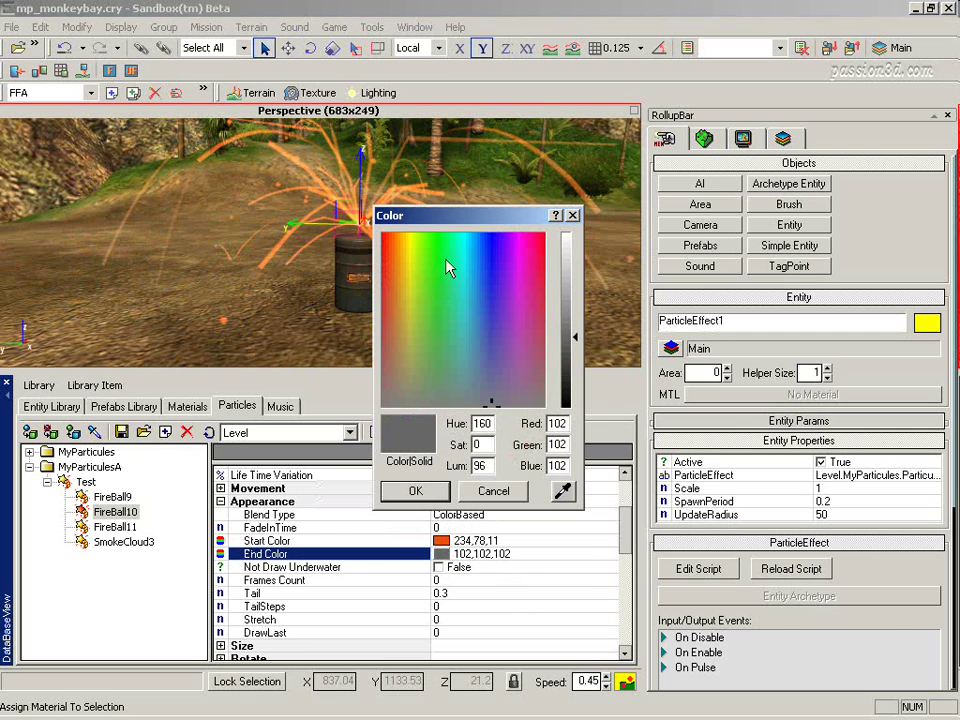
click(478, 276)
click(410, 490)
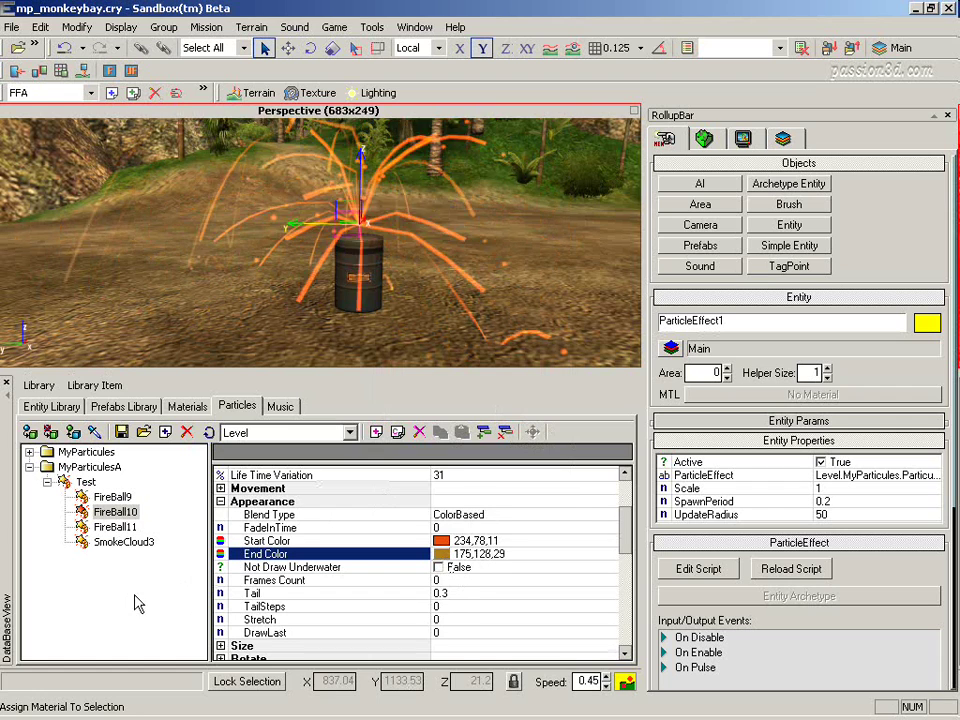
Step: Assign the FireBall11 sub-particle of Test to the selected entity
click(120, 608)
click(117, 527)
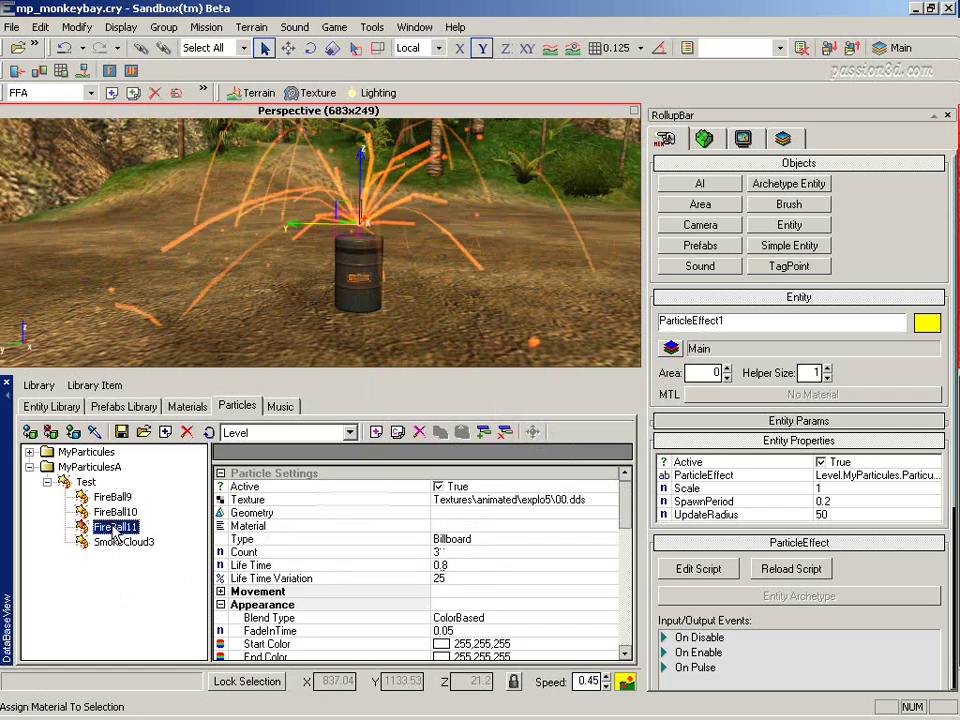
click(28, 438)
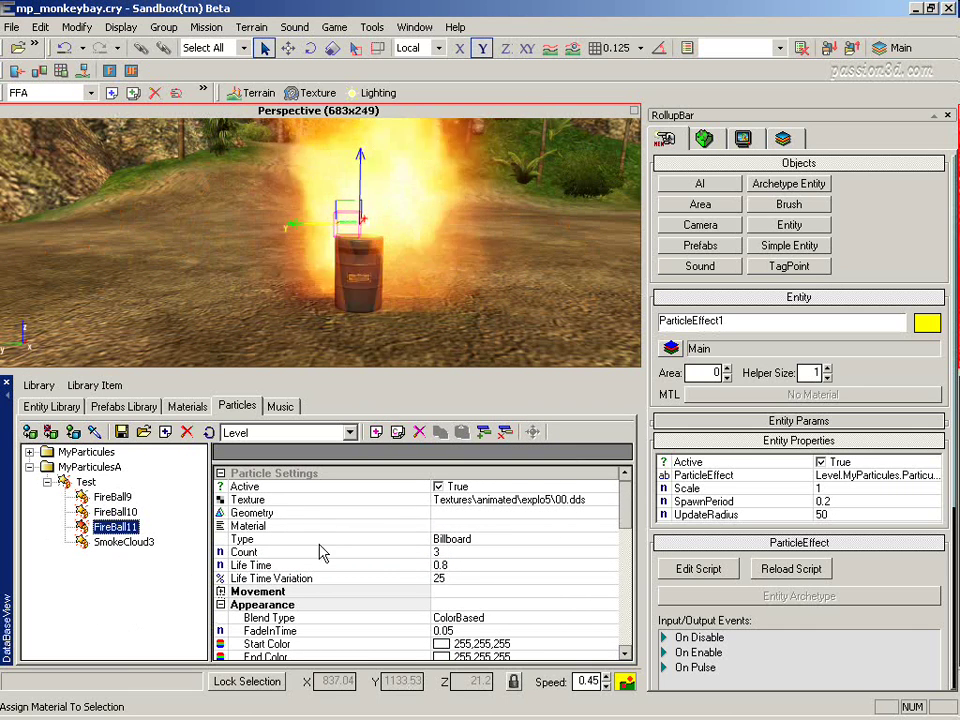
Step: Preview FireBall11's animated 00.dds texture from the explo5 folder and examine its Frames Count setting
click(618, 501)
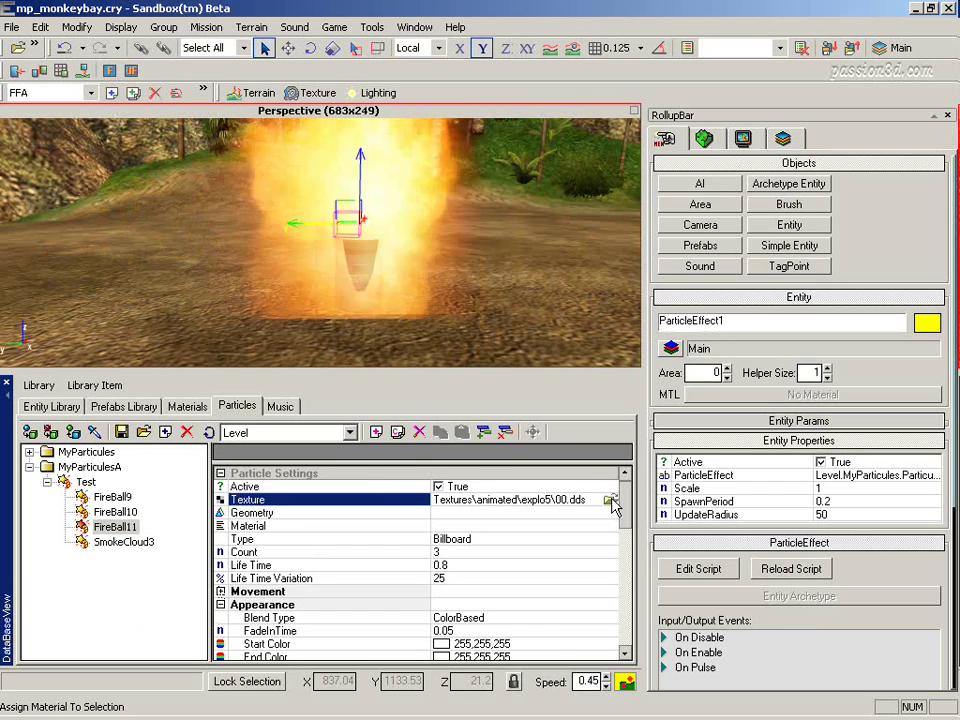
click(616, 500)
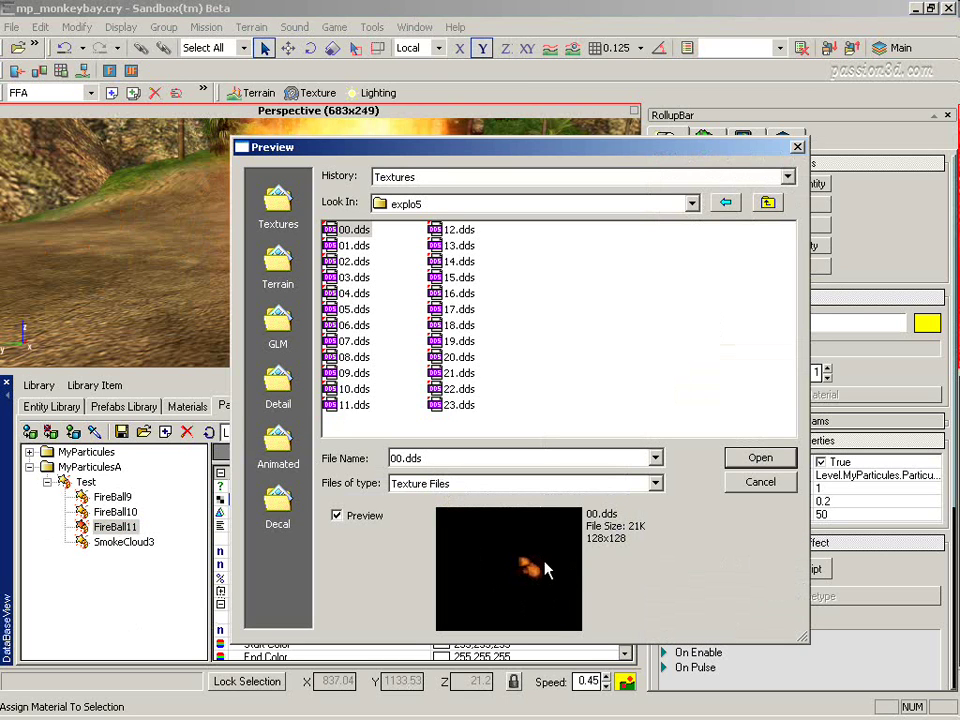
click(768, 462)
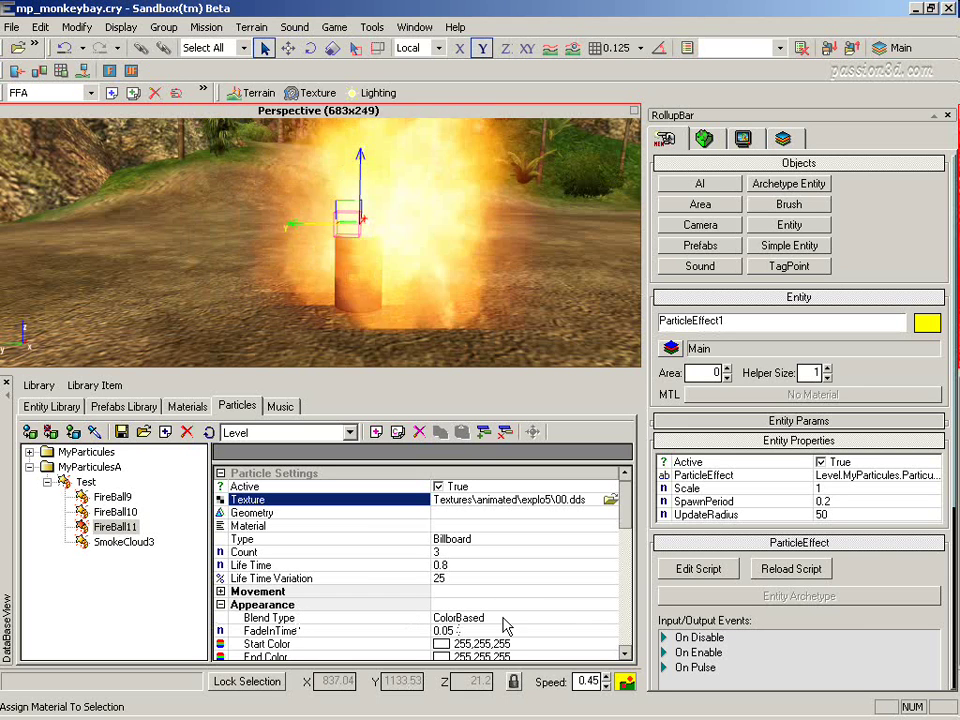
drag(626, 500, 630, 536)
click(460, 556)
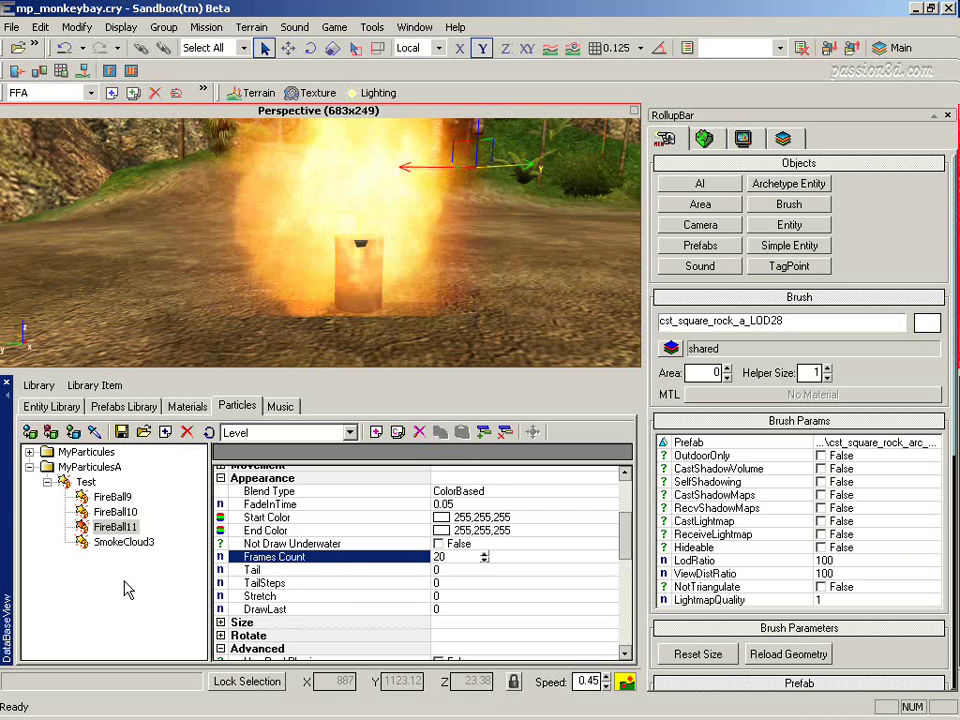
Step: Reselect the particle entity above the barrel, assign SmokeCloud3 to it, activate SmokeCloud3 and review its Appearance settings
click(355, 230)
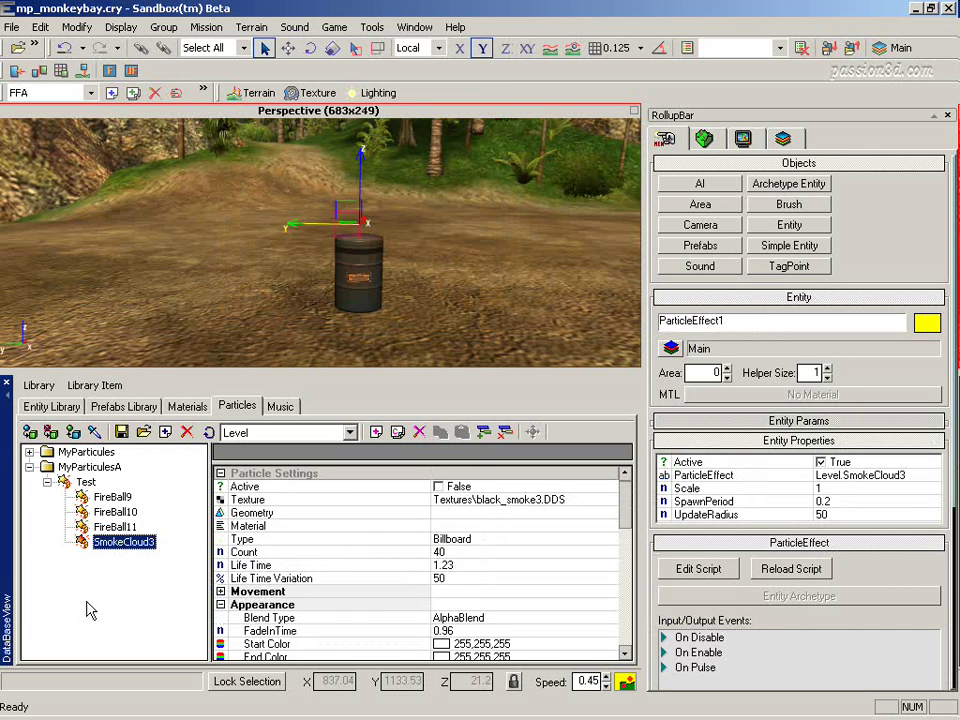
click(443, 488)
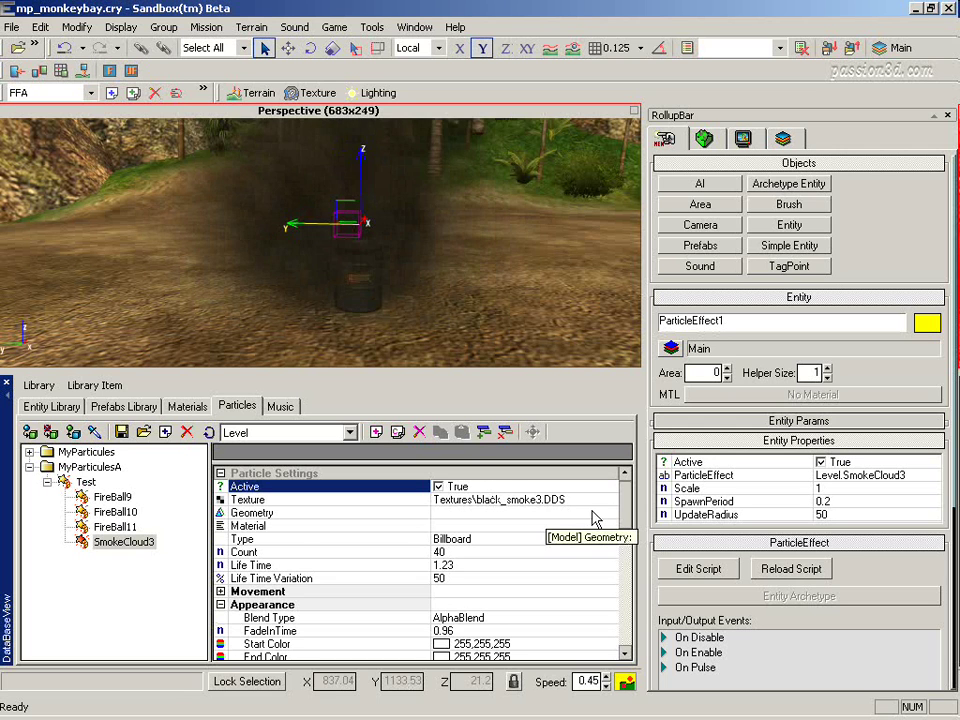
scroll(625, 555, down, 3)
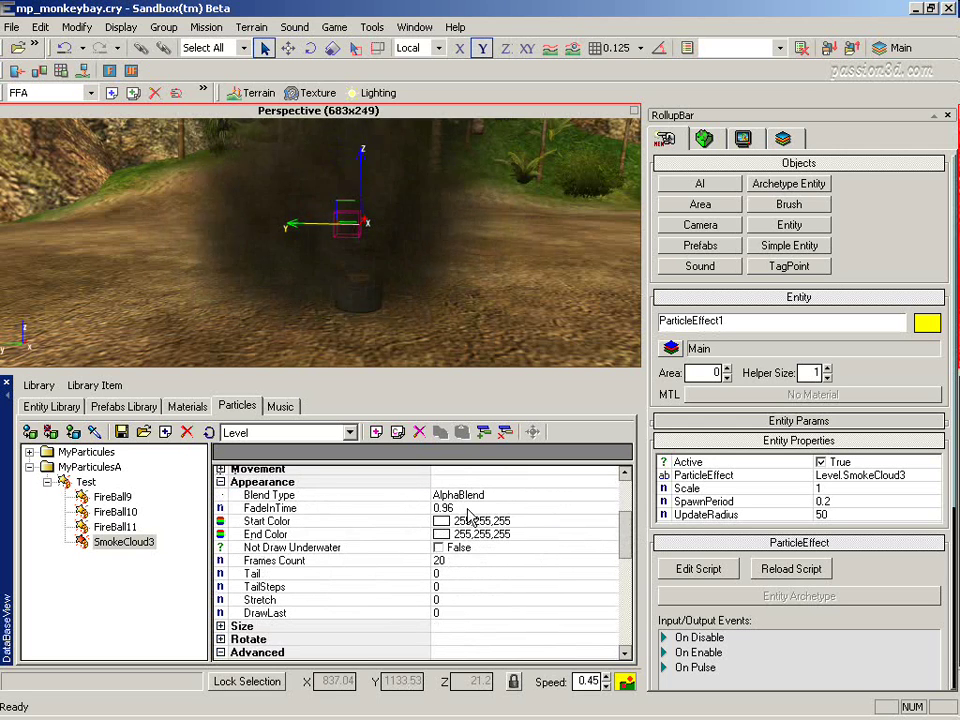
scroll(624, 540, up, 3)
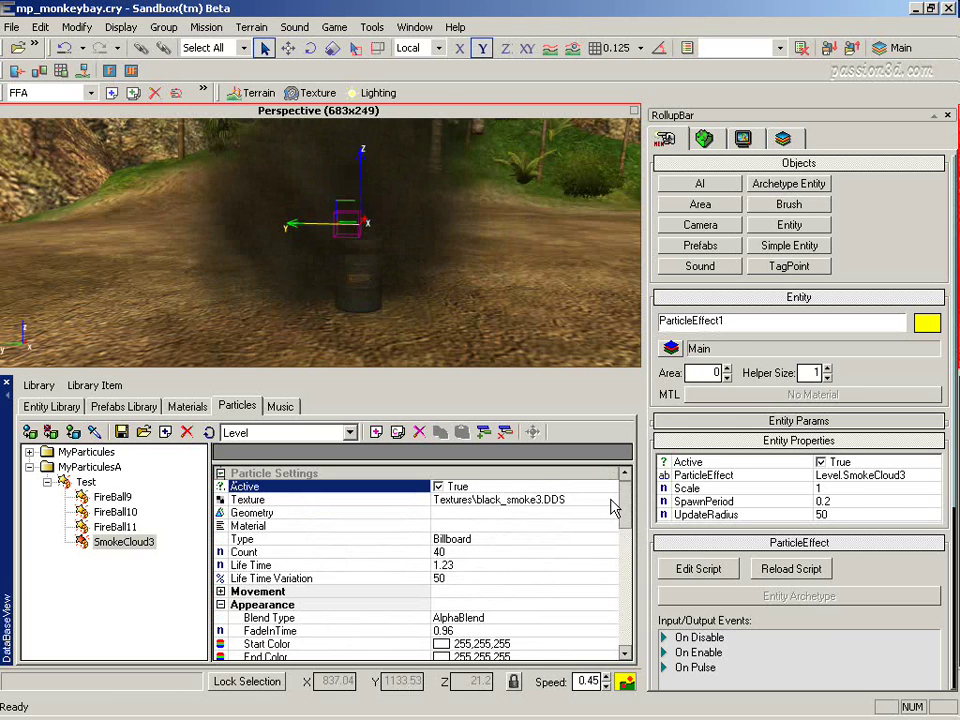
Step: Preview SmokeCloud3's black_smoke3.dds texture in the Textures folder
click(611, 499)
click(611, 499)
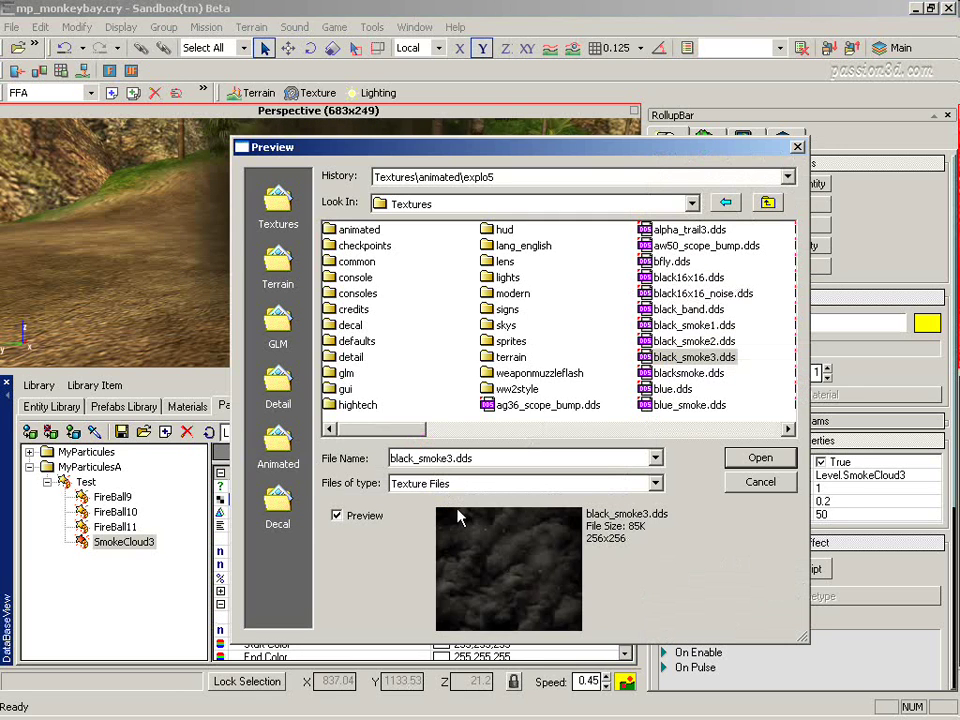
click(760, 457)
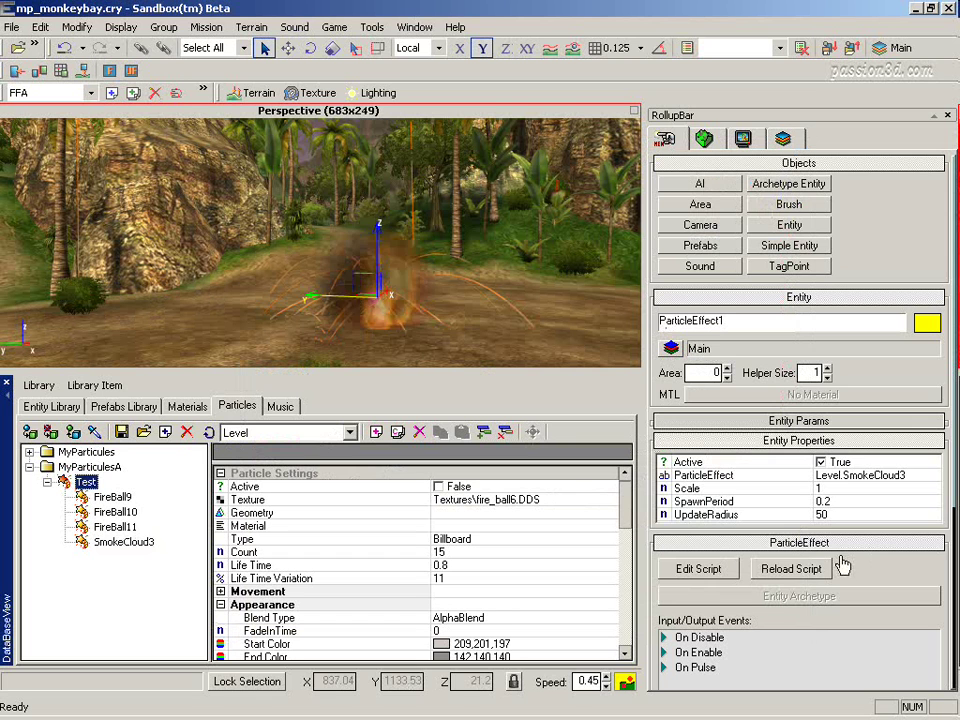
Step: Assign the complete Test effect to the particle entity, reload its script and set its Scale to 3
click(806, 573)
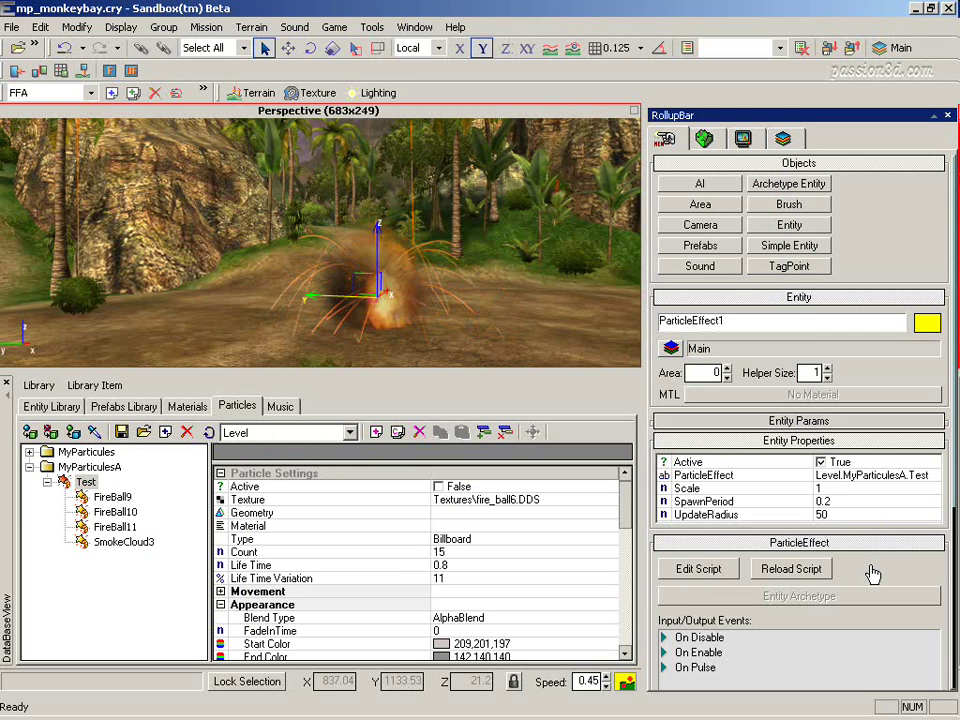
click(843, 489)
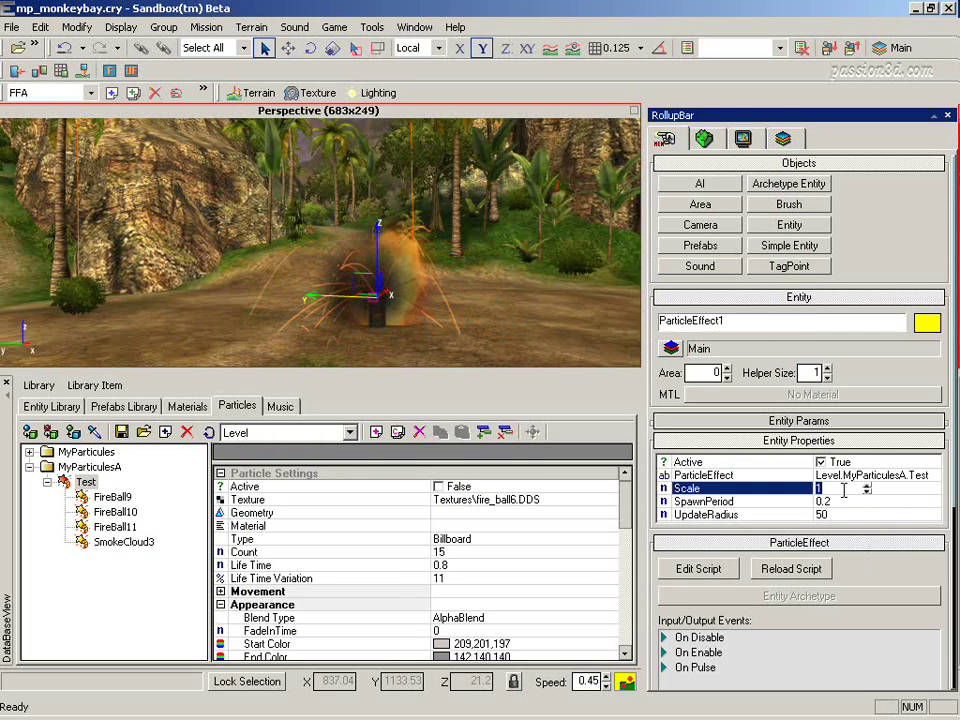
drag(868, 491, 870, 429)
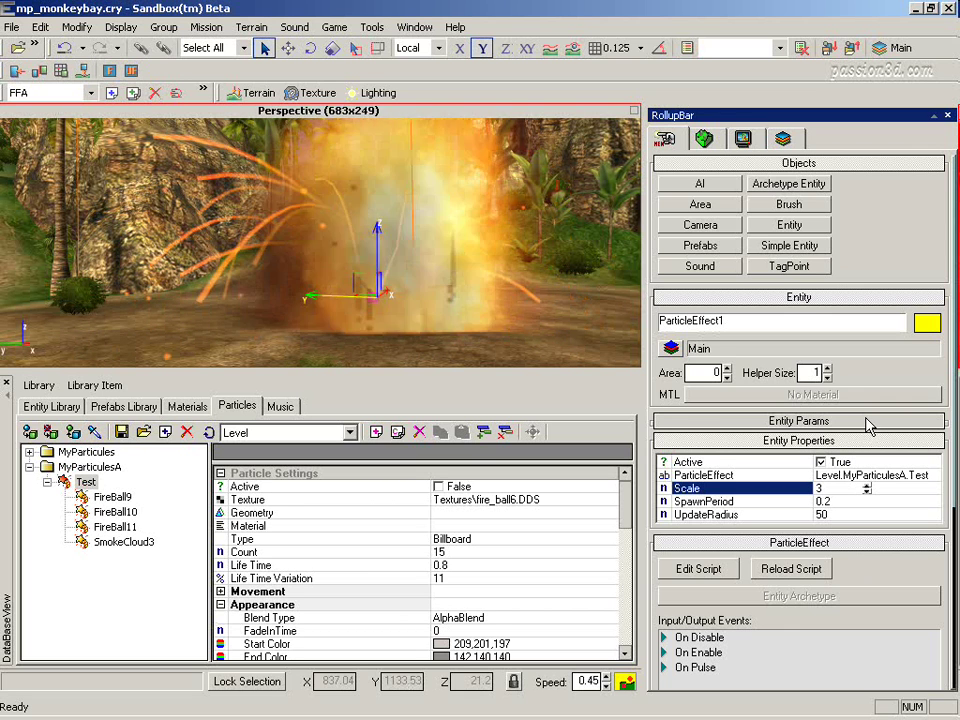
Step: Set the particle entity's SpawnPeriod to 0.5
click(845, 514)
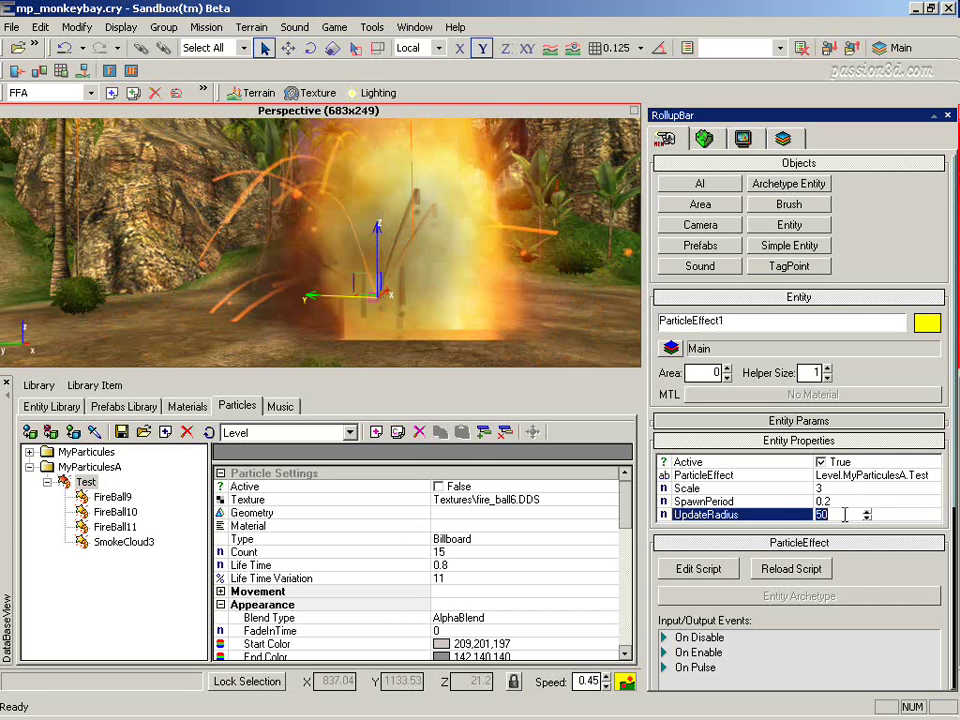
key(Up)
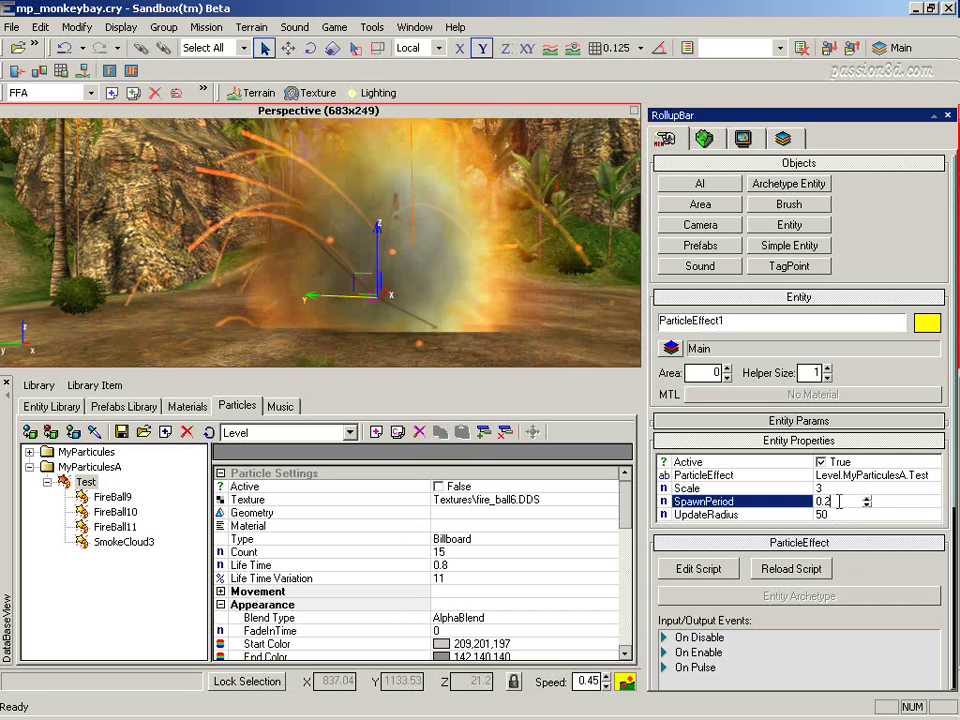
key(BackSpace)
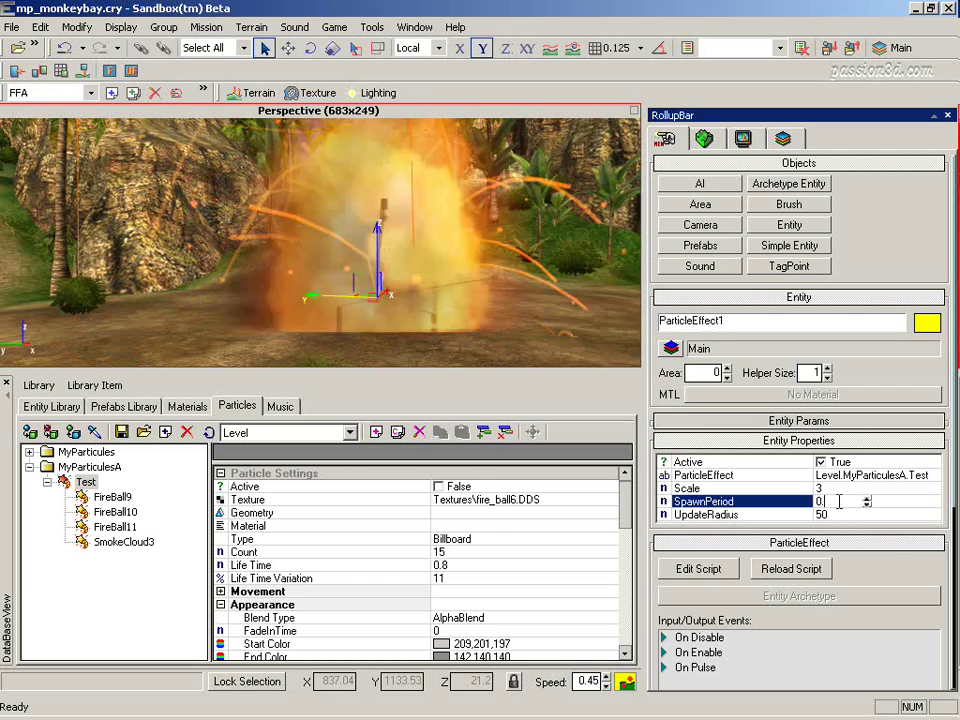
text(5)
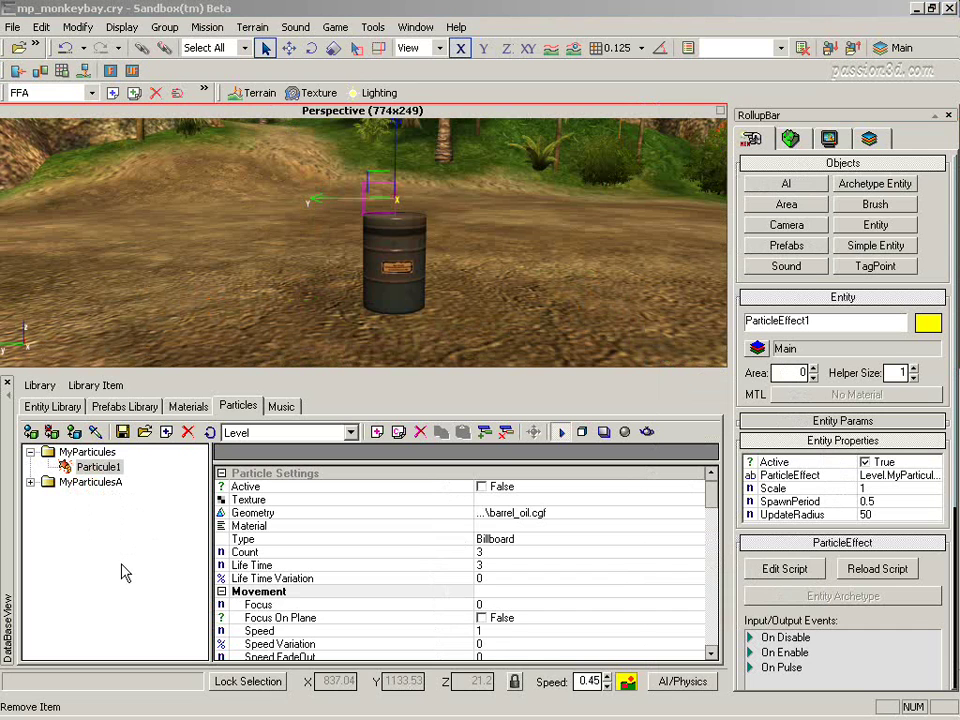
Step: Add two sub-particles under Particule1 in the MyParticules group
click(98, 468)
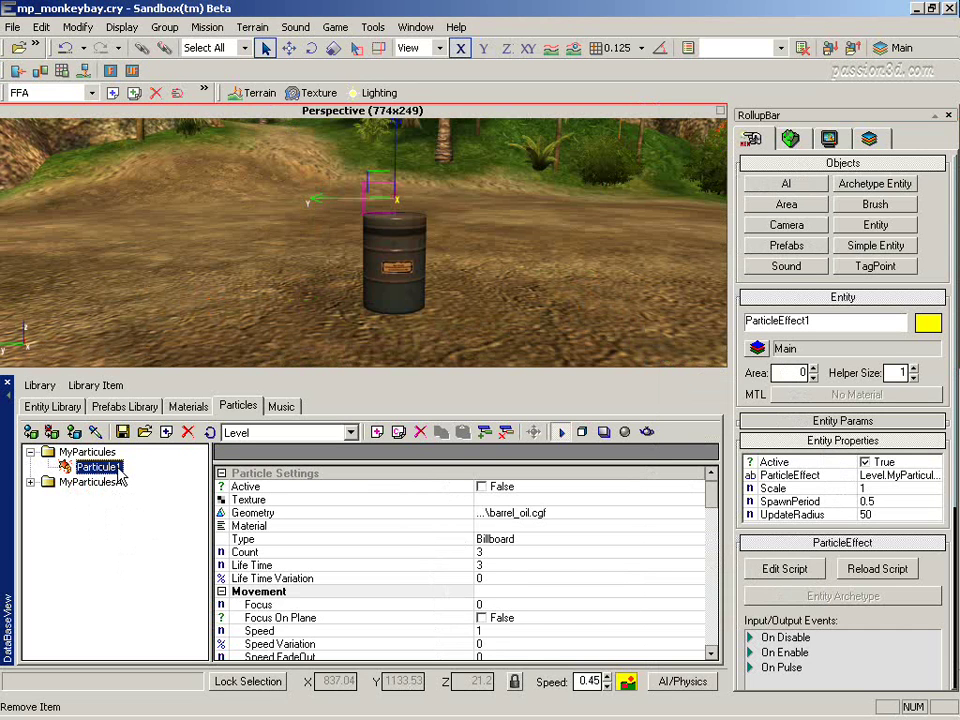
click(484, 438)
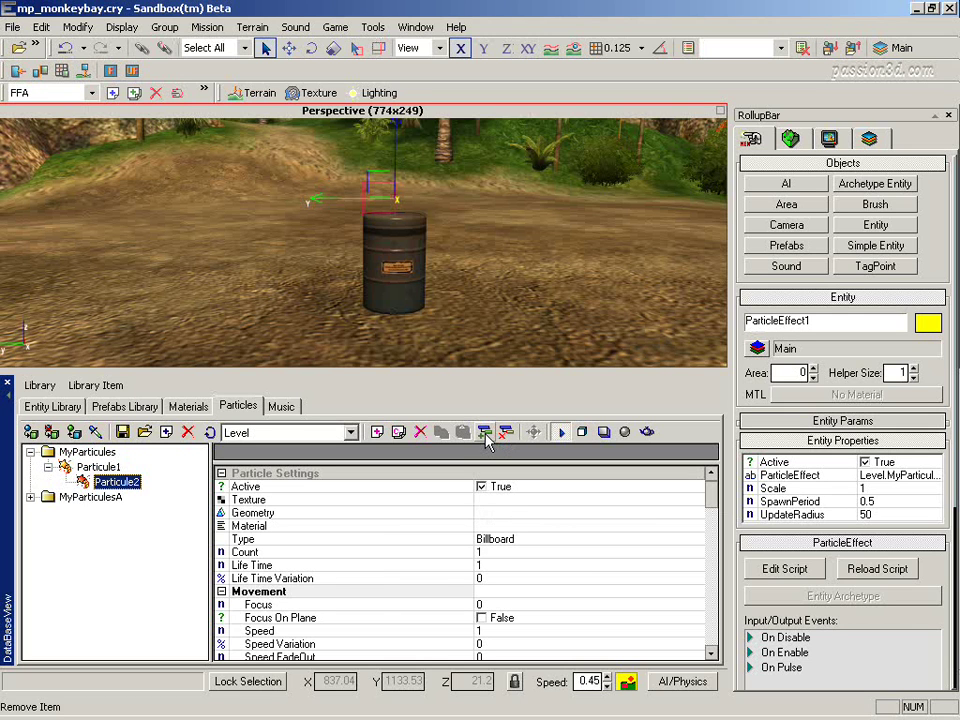
click(98, 468)
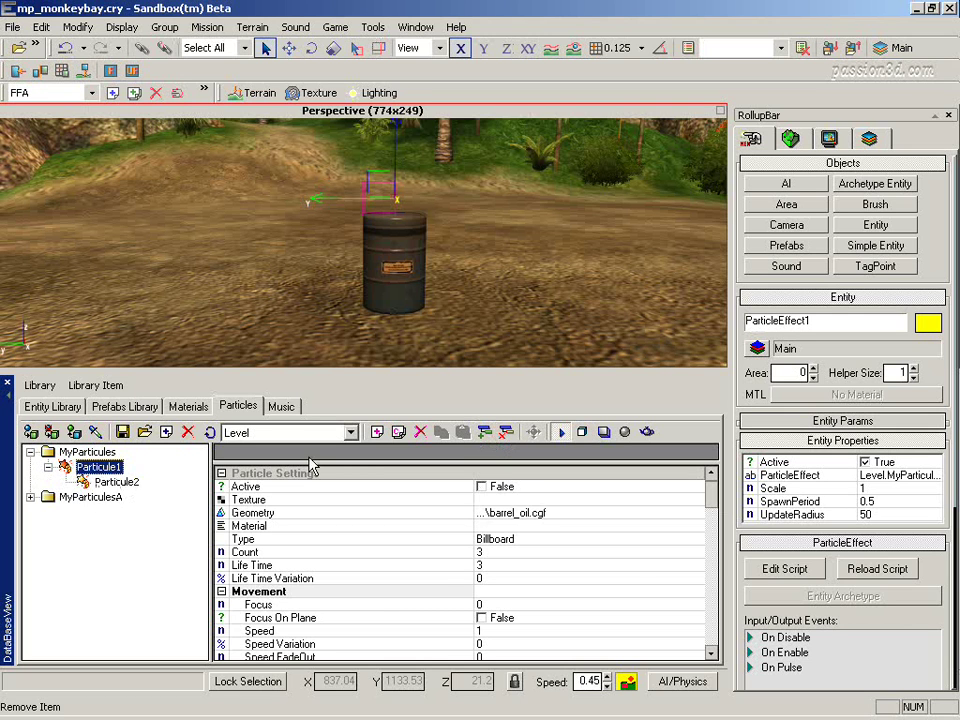
click(484, 438)
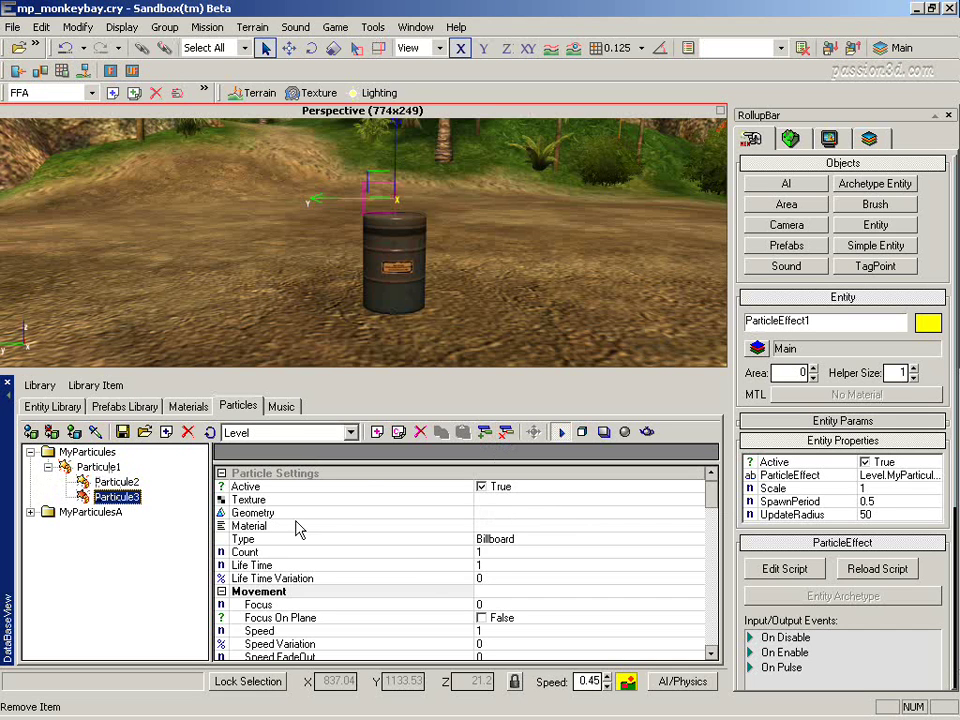
Step: Remove both sub-particles from Particule1, the second one first
click(507, 434)
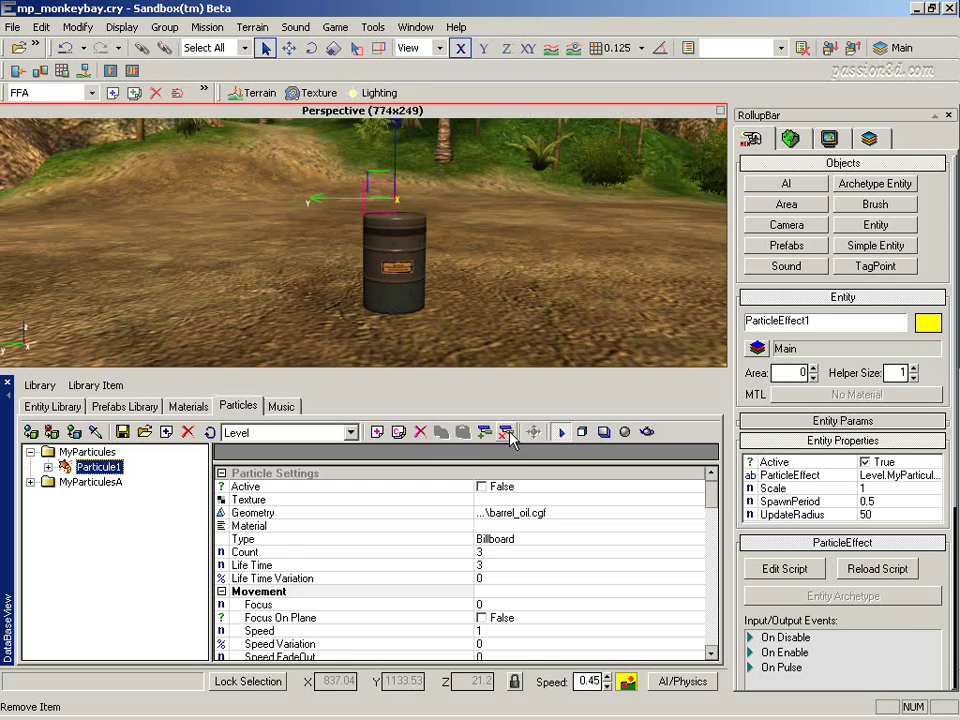
click(48, 467)
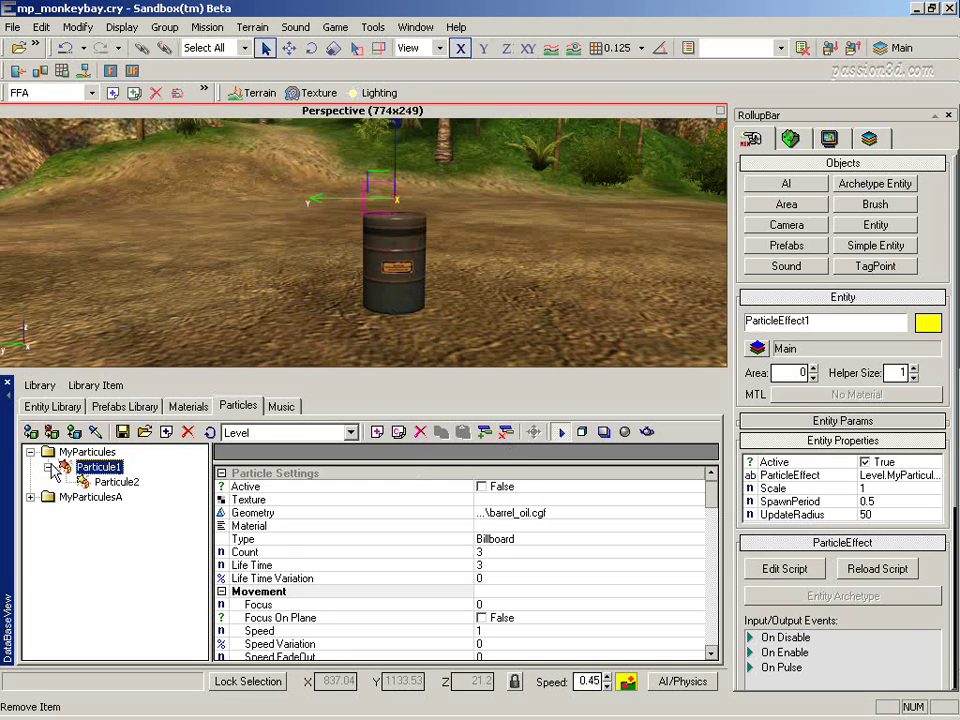
click(110, 482)
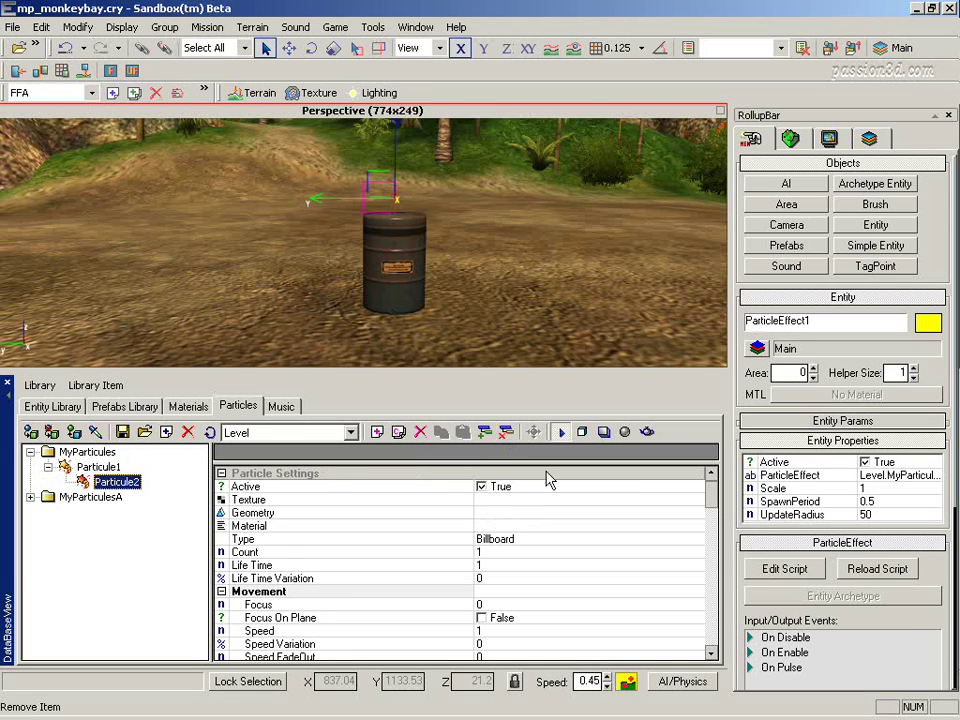
click(508, 434)
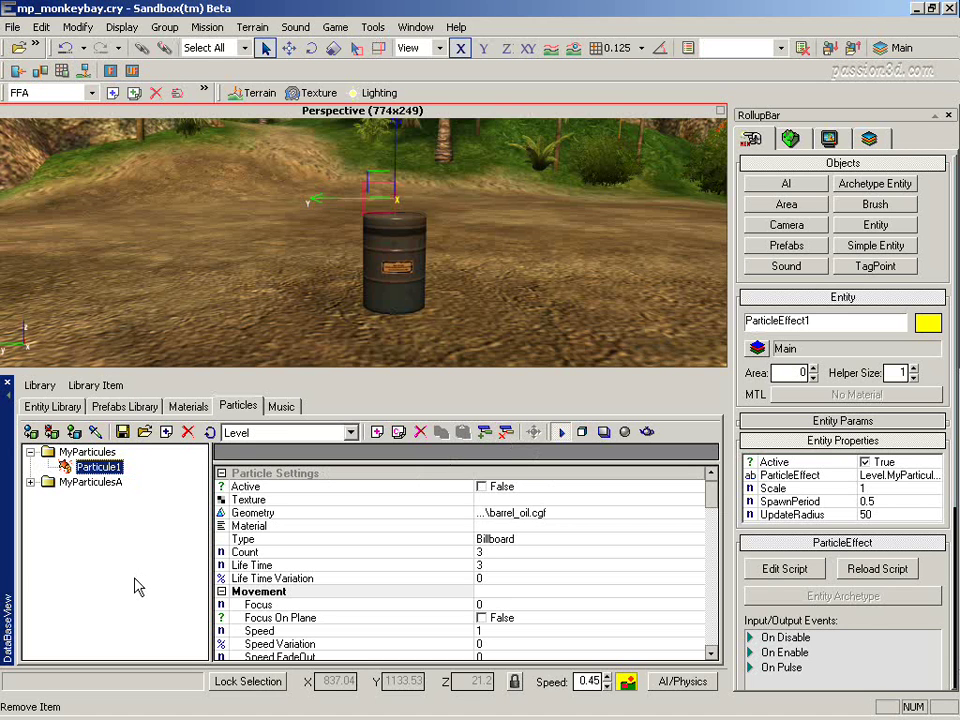
Step: Set Particule1's Geometry to barrel_oil.cgf from the Barrel folder and activate the particle
click(135, 584)
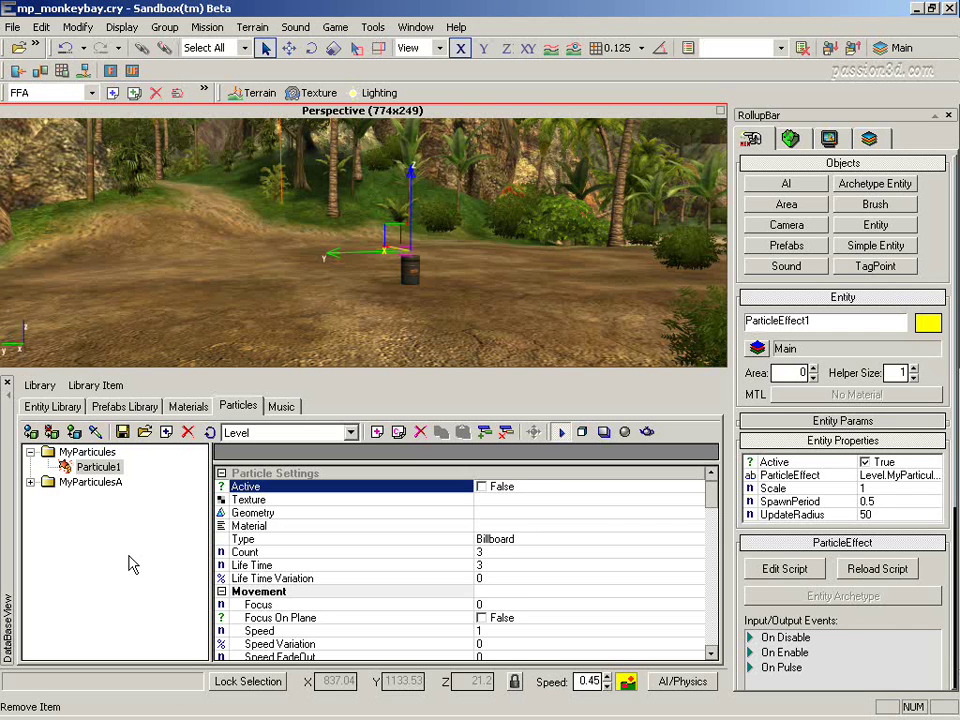
click(443, 514)
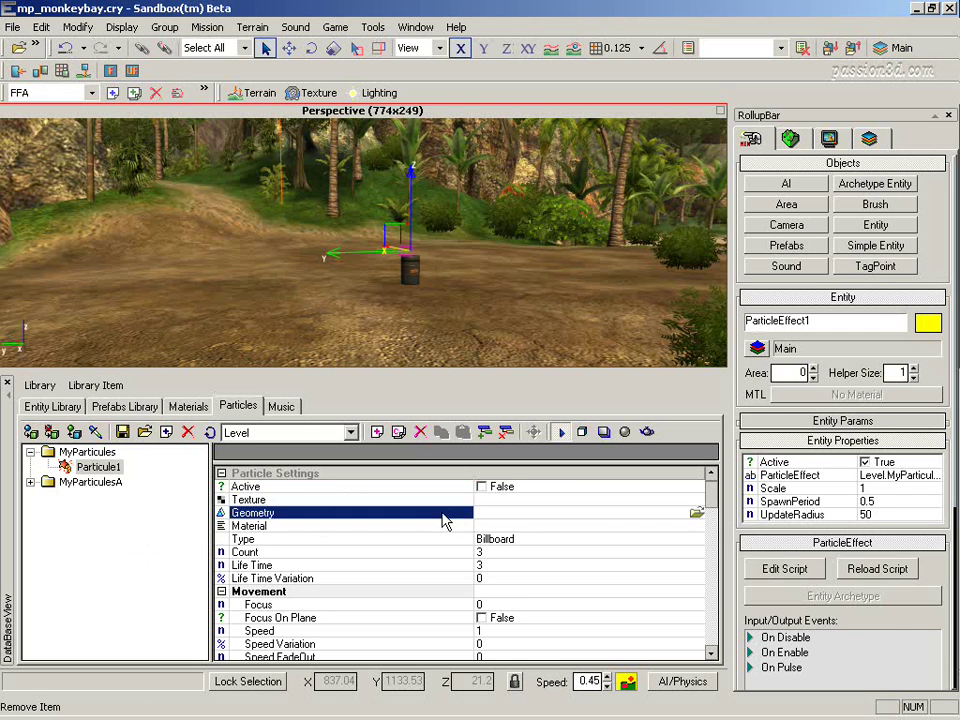
click(696, 514)
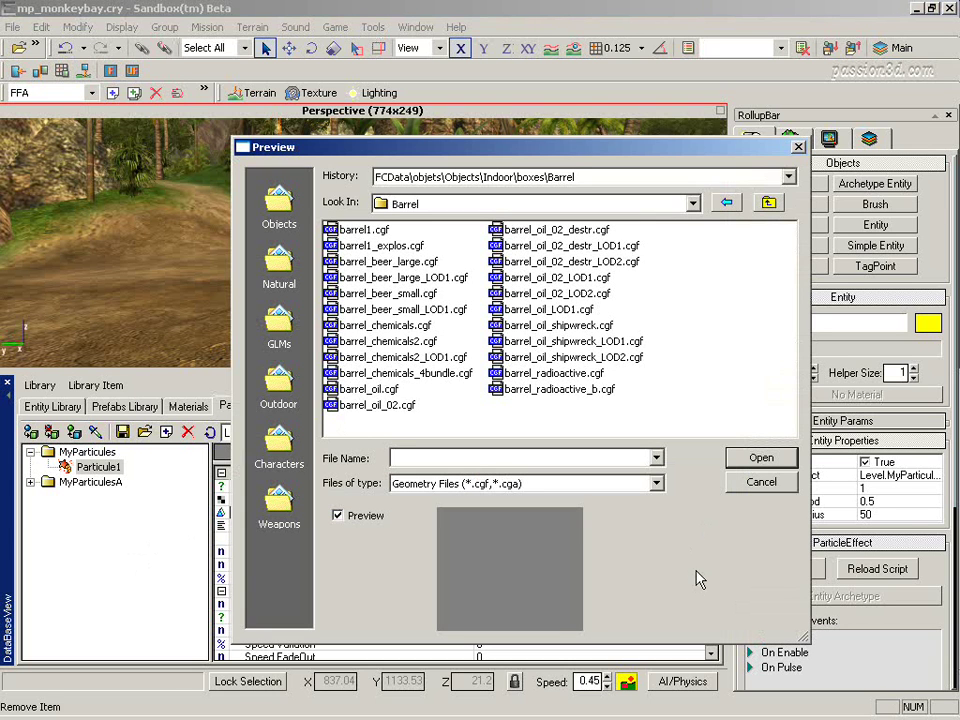
click(368, 389)
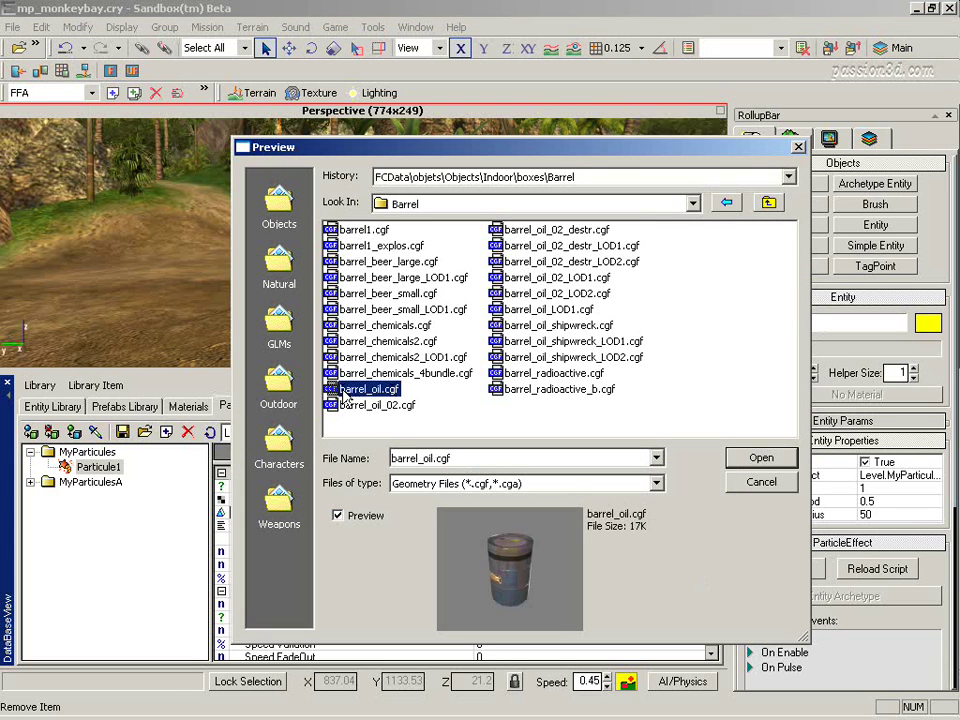
click(755, 457)
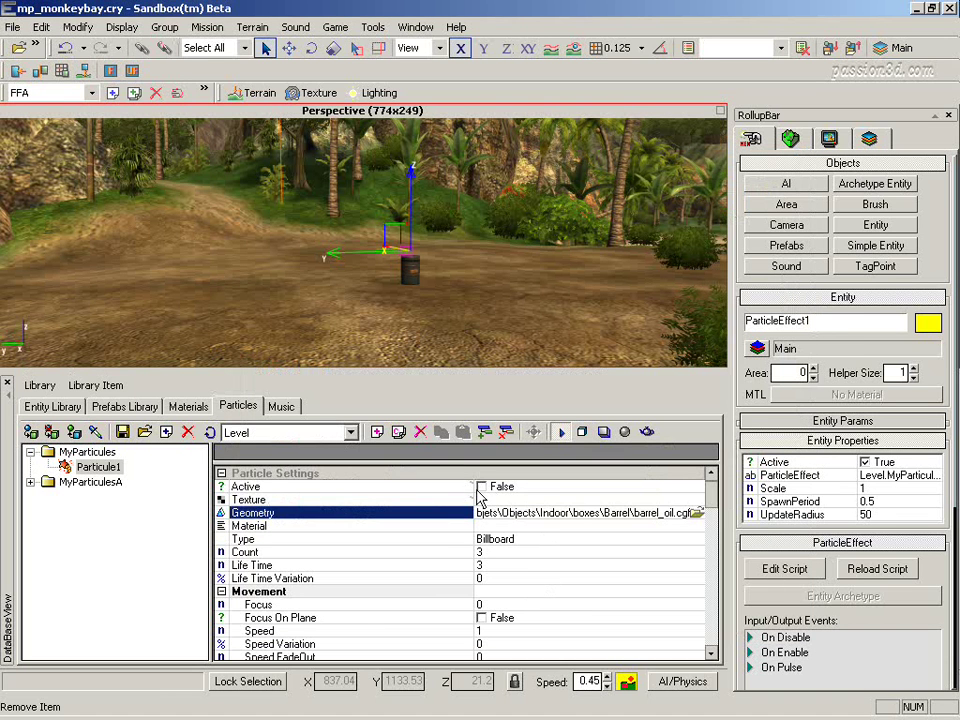
click(482, 488)
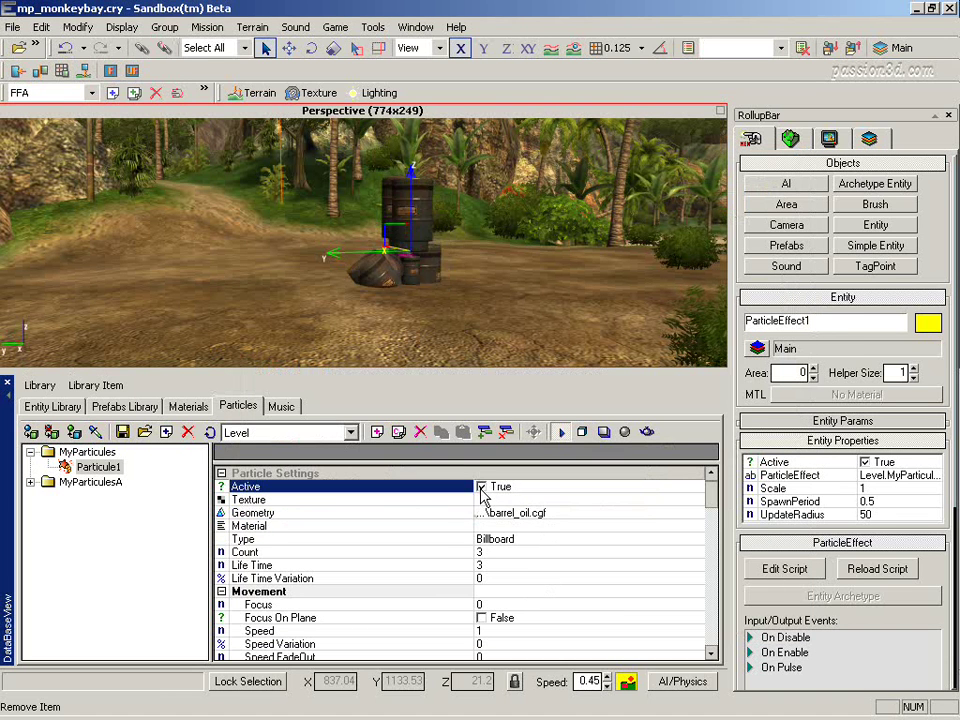